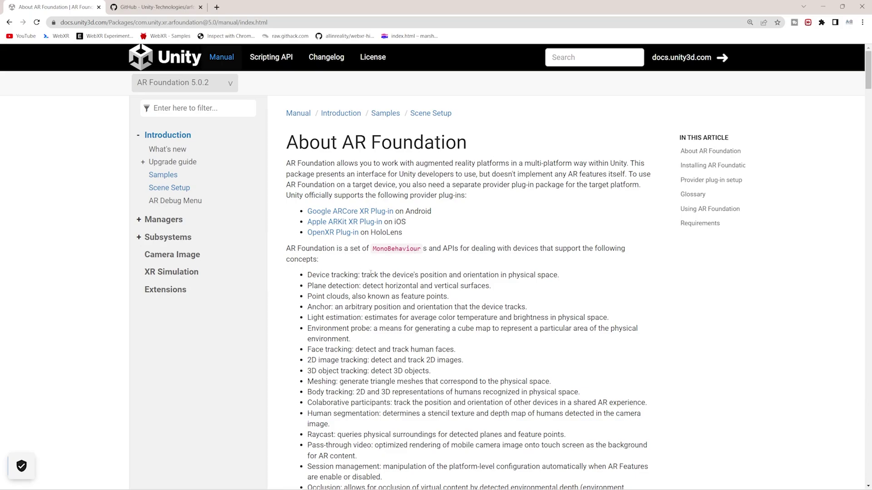
Switch to the arfoundation-samples GitHub repository page and look through its contents and README.
left_click(143, 4)
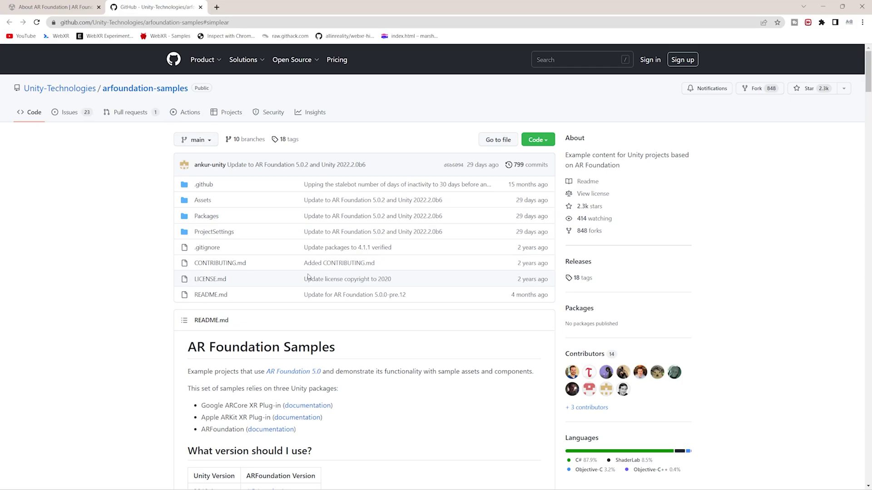
scroll(308, 276, "down", 1)
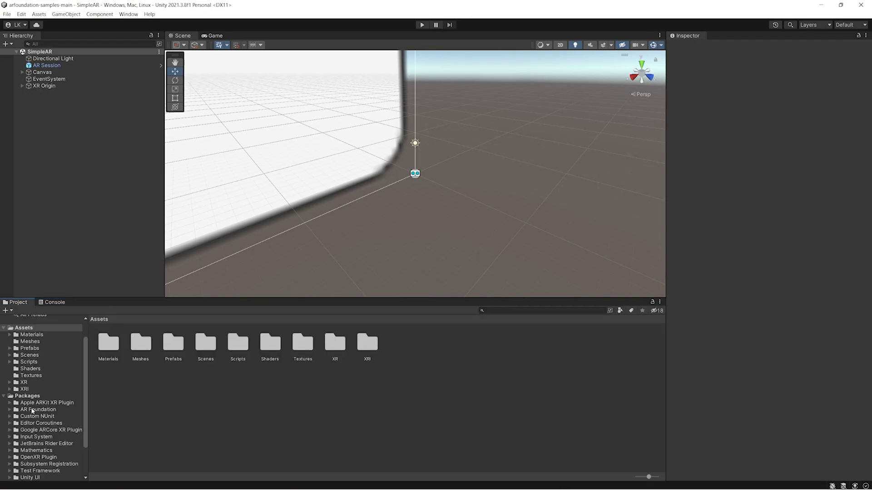
Review the packages installed in the Unity project, checking AR Foundation, Apple ARKit XR Plugin and Google ARCore XR Plugin.
left_click(128, 14)
left_click(145, 91)
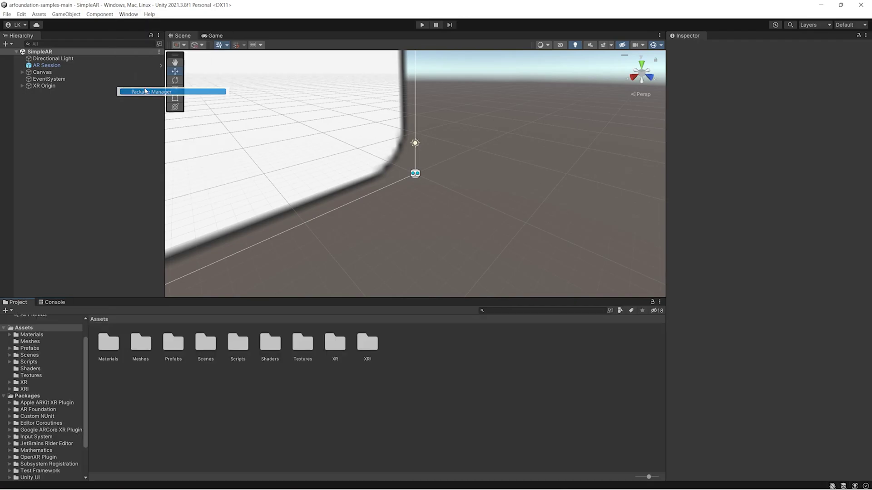
left_click(300, 132)
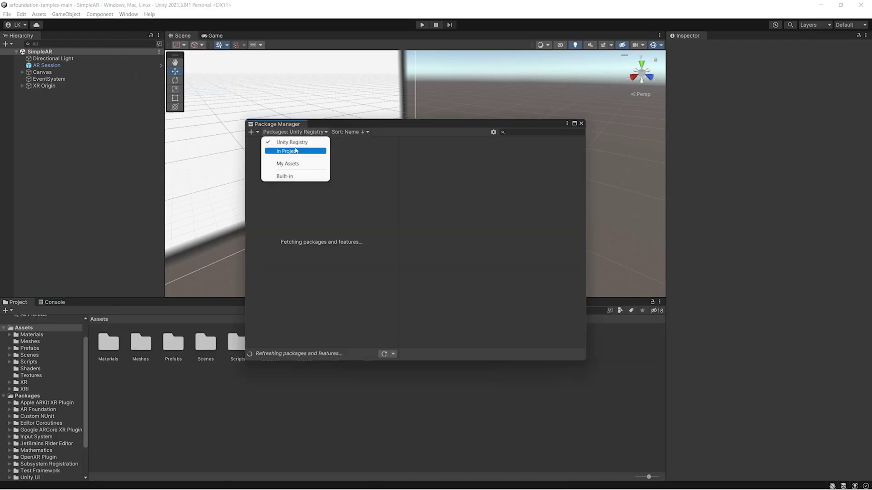
left_click(296, 152)
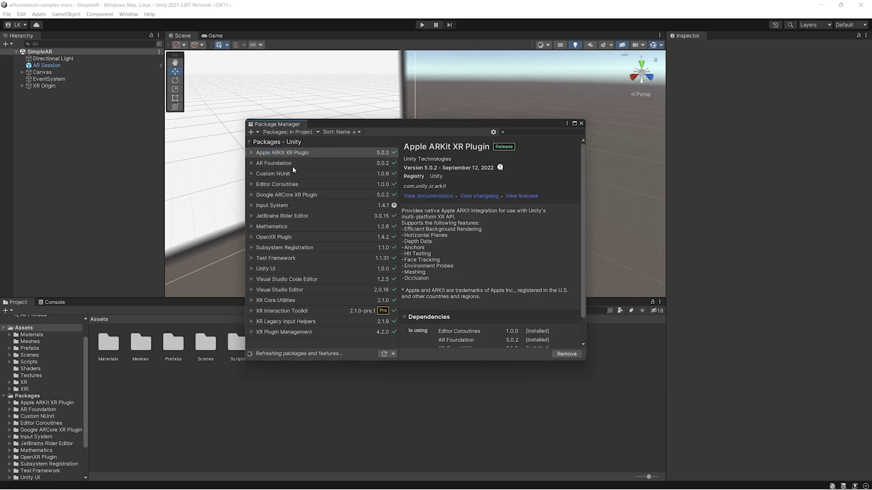
left_click(293, 164)
left_click(326, 155)
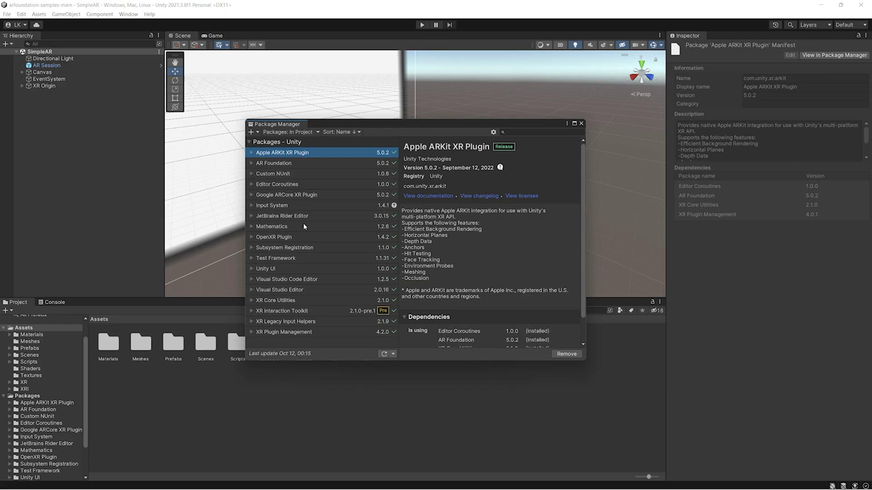
left_click(310, 196)
left_click(326, 153)
left_click(581, 123)
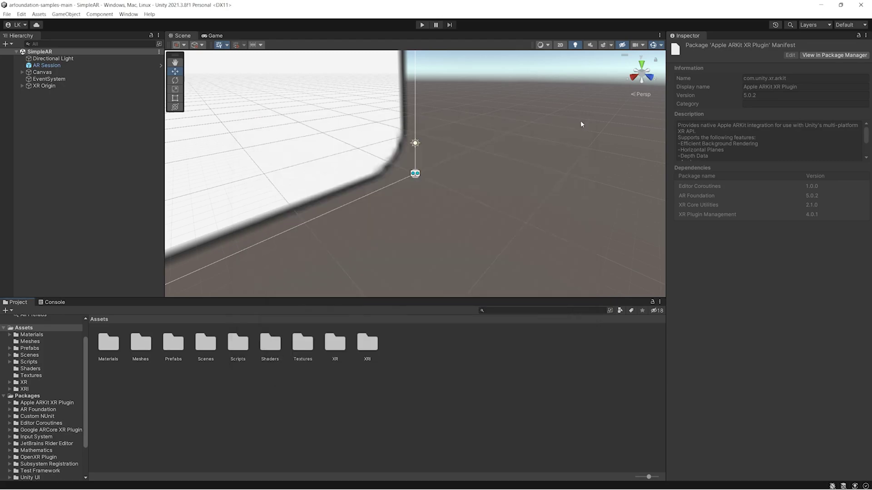
left_click(64, 303)
left_click(20, 303)
left_click(50, 180)
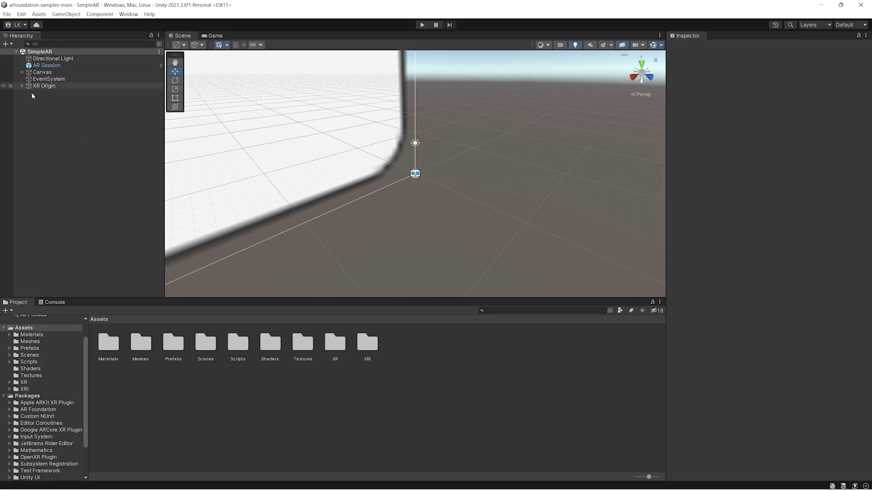
Create a new scene named ImageSample in the Assets/Scenes folder and open it.
left_click(51, 354)
right_click(139, 416)
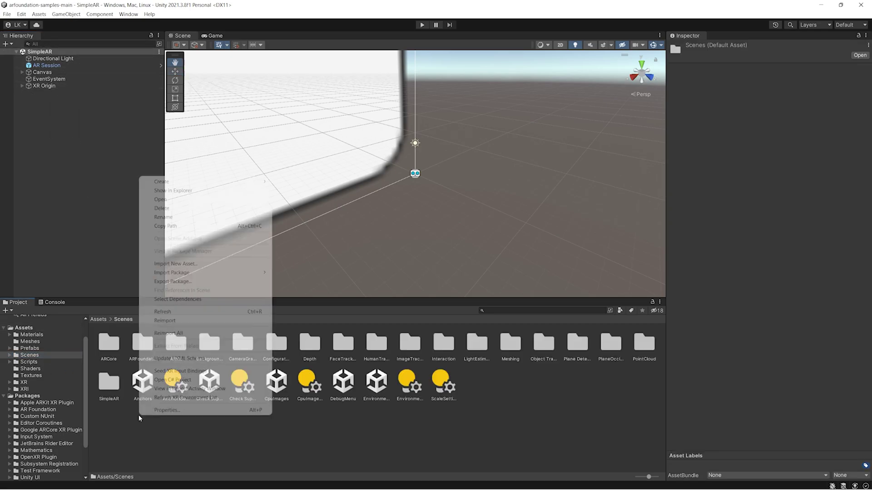
mouse_move(234, 183)
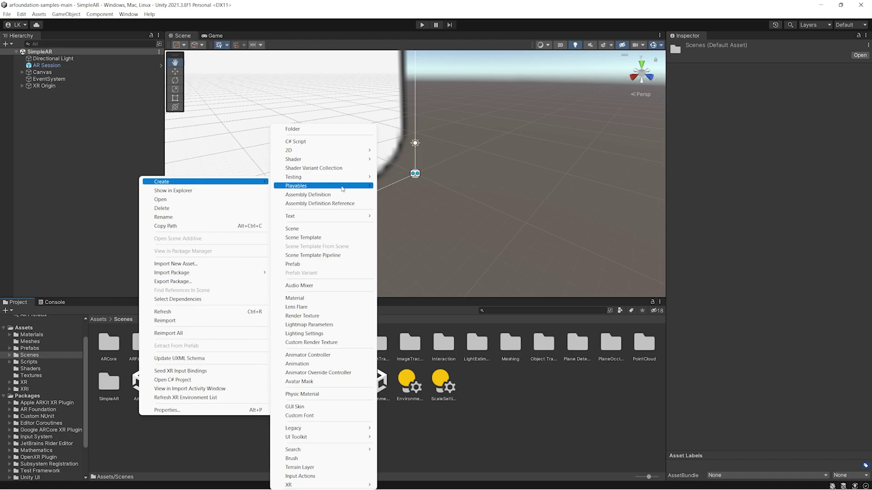
left_click(333, 231)
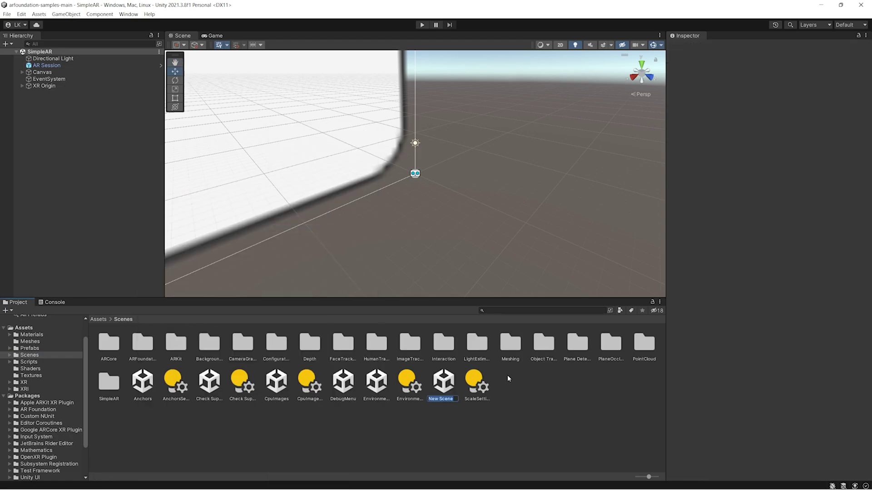
type("ImageSample")
key("Return")
double_click(444, 385)
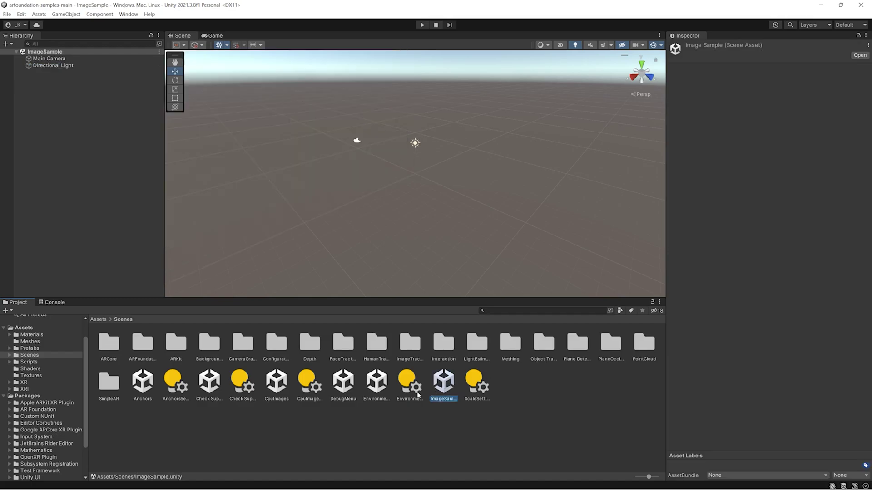
Add an XR Origin (AR) object to the ImageSample scene and select it.
left_click(7, 43)
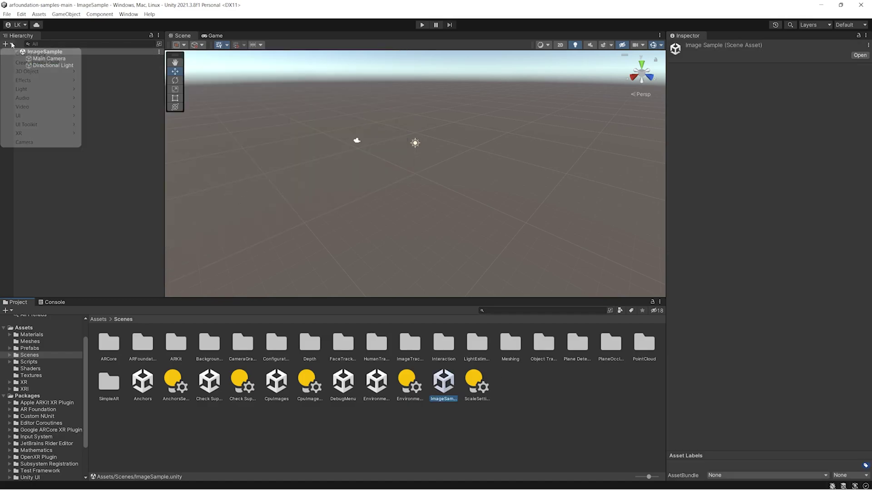
mouse_move(41, 134)
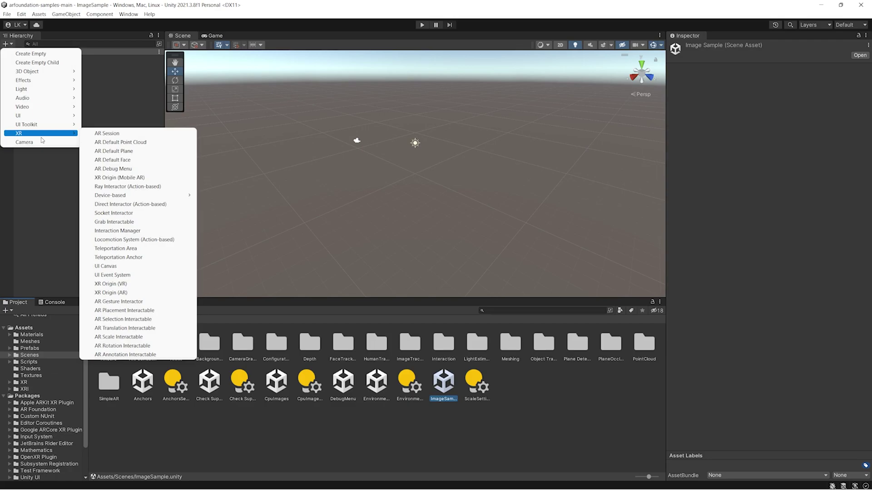
left_click(136, 292)
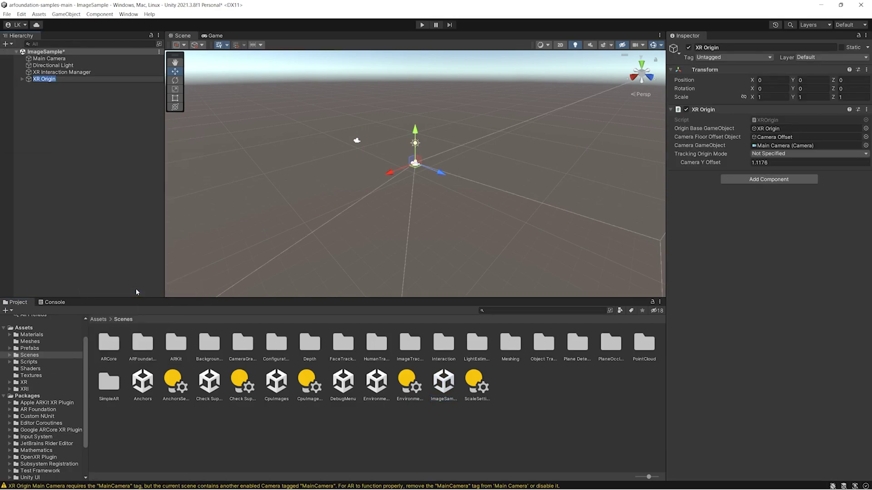
left_click(85, 117)
left_click(44, 79)
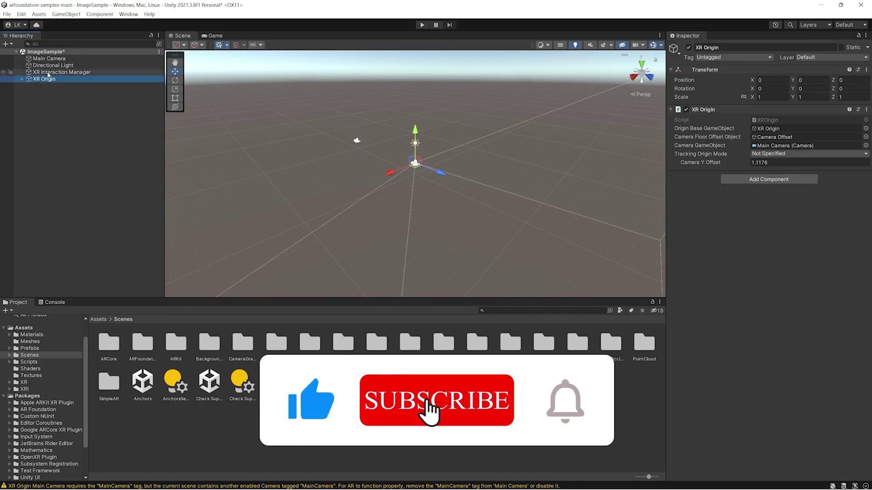
Add an AR Session object to the scene and select it to view its components.
left_click(7, 43)
mouse_move(28, 142)
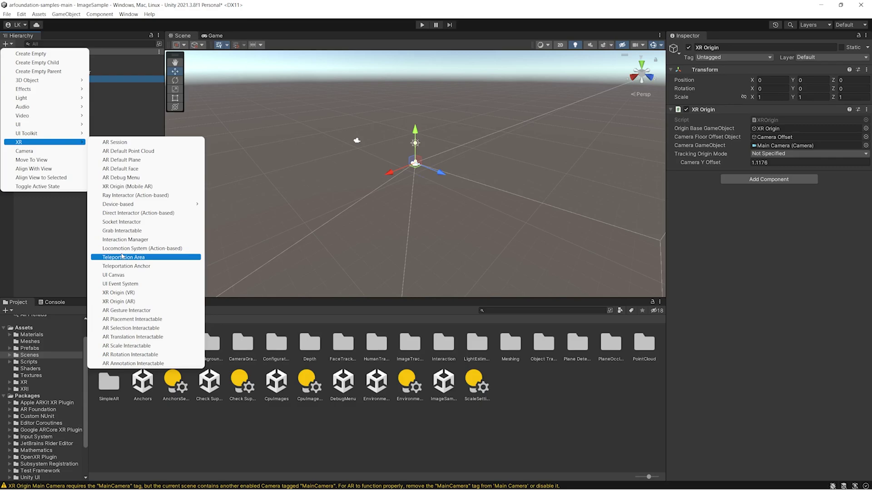
left_click(130, 143)
left_click(106, 143)
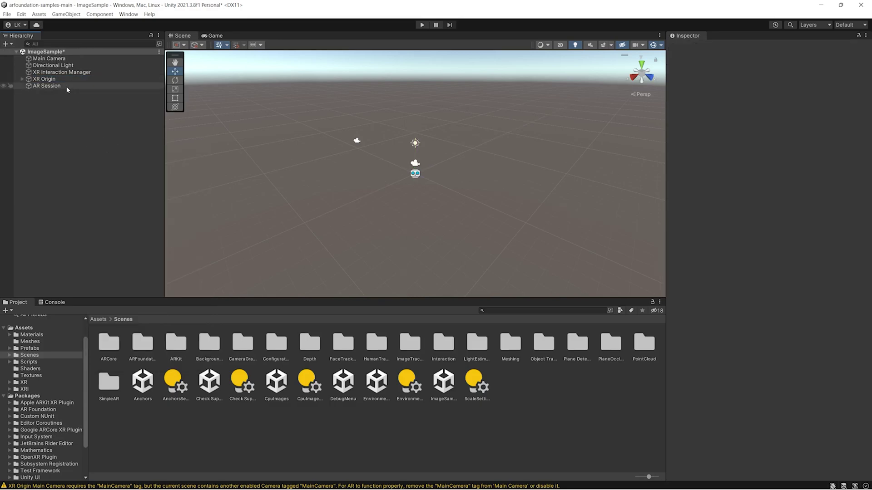
left_click(67, 86)
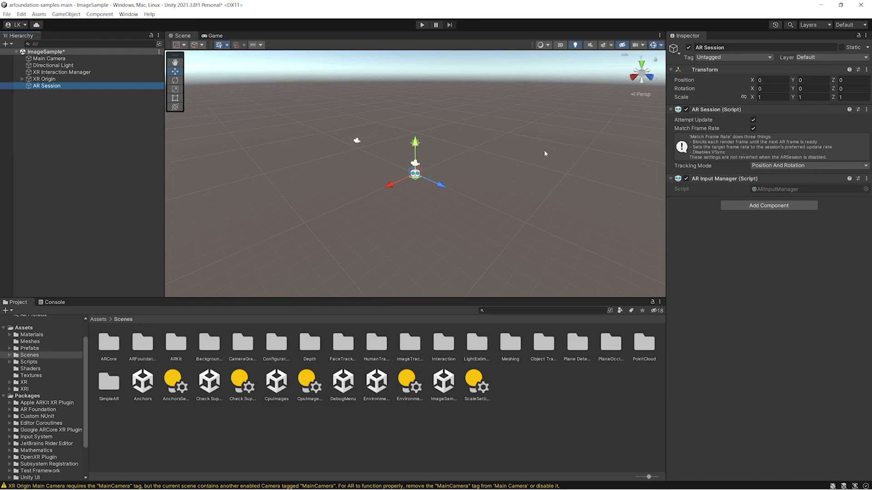
Add the AR Tracked Image Manager component to the XR Origin object.
left_click(131, 79)
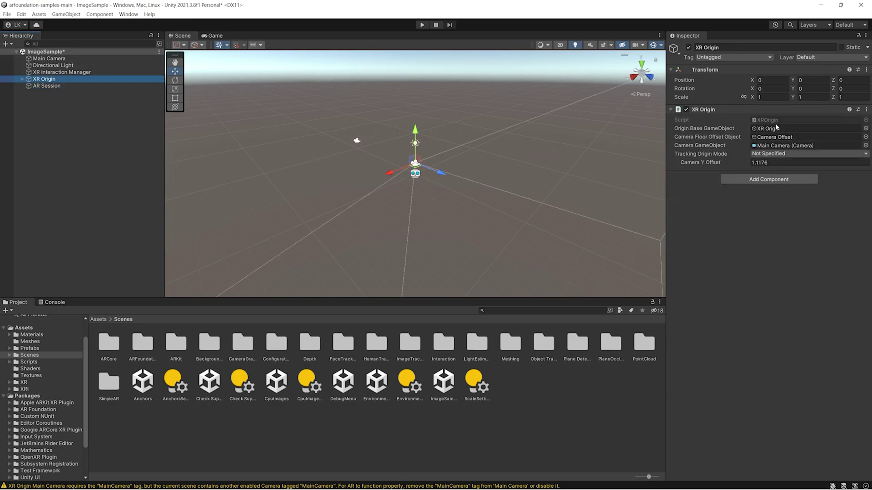
left_click(766, 180)
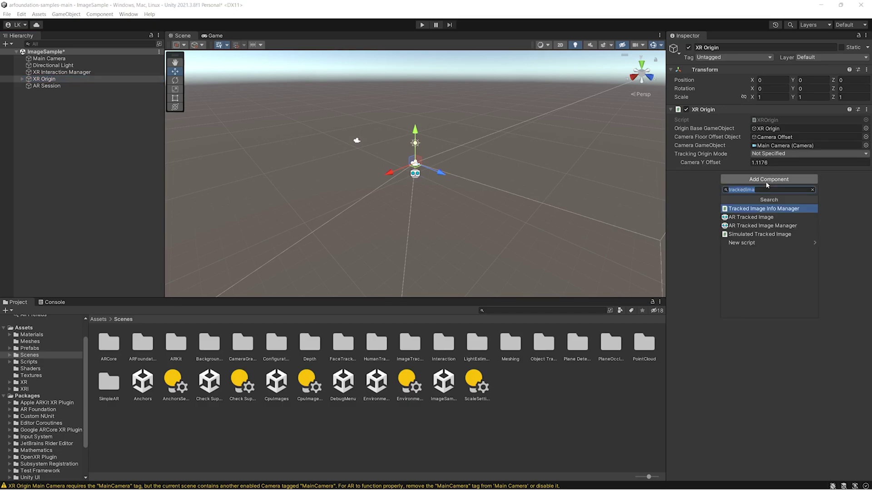
key("Down")
key("Down")
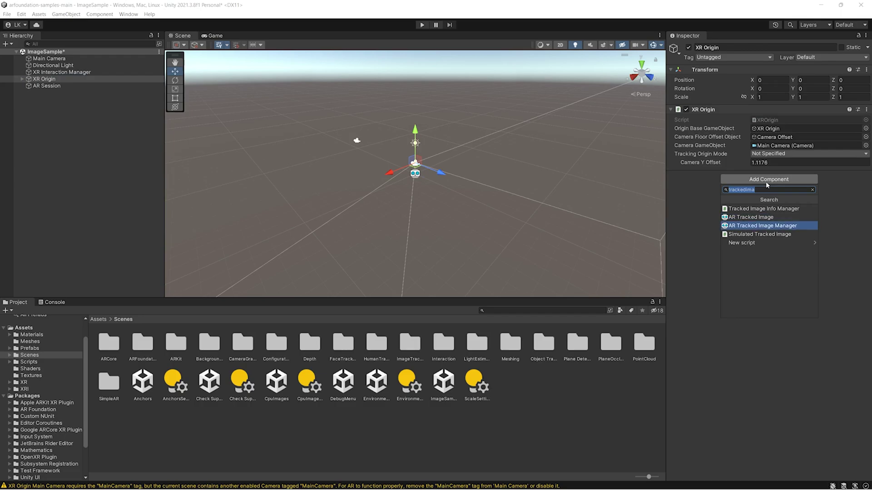
key("Return")
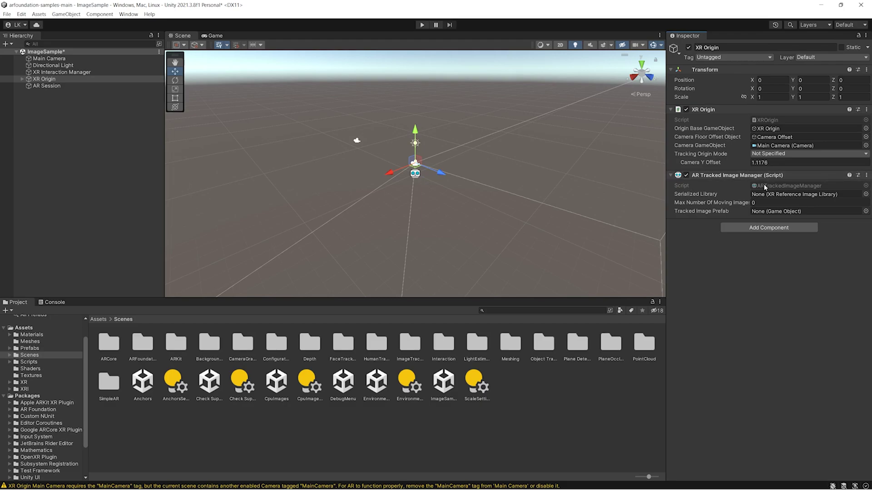
Open the AR Tracked Image Manager's script in Visual Studio and examine its m_SerializedLibrary field.
double_click(766, 186)
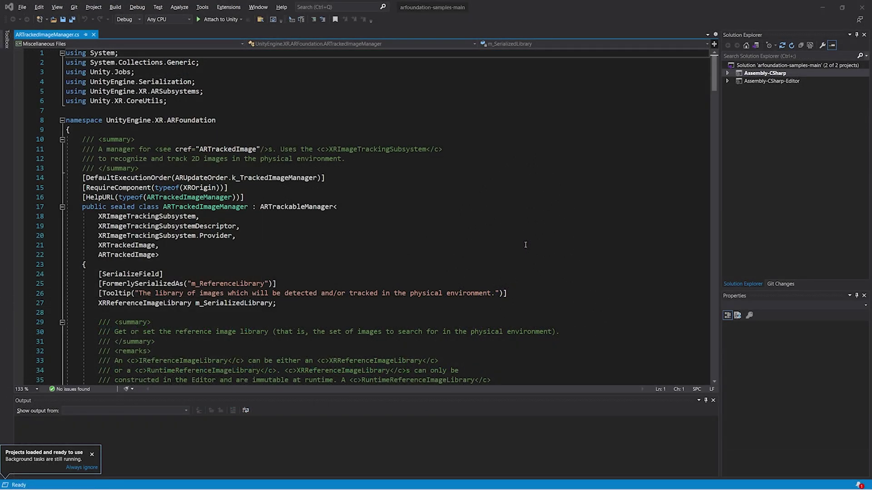
key("alt+Tab")
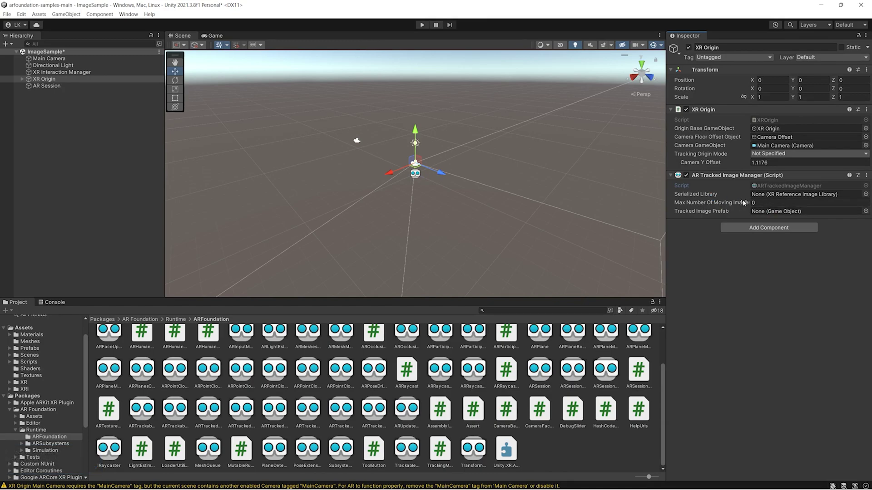
mouse_move(743, 203)
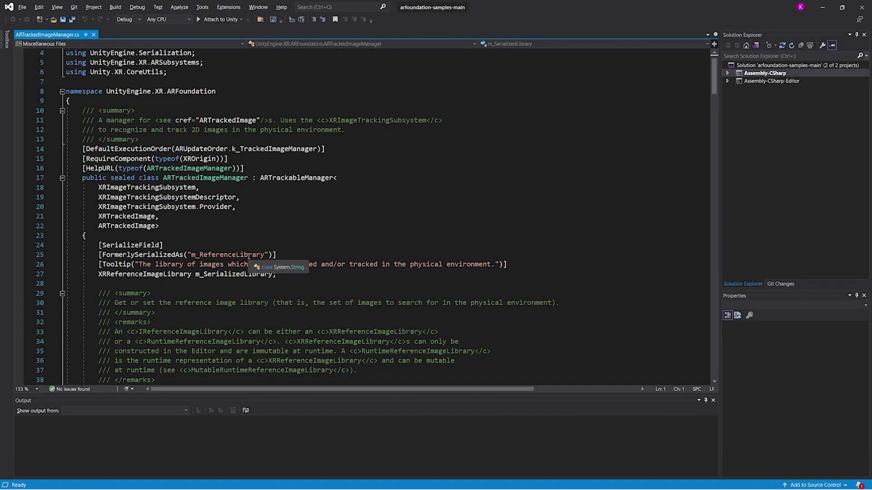
scroll(250, 254, "down", 1)
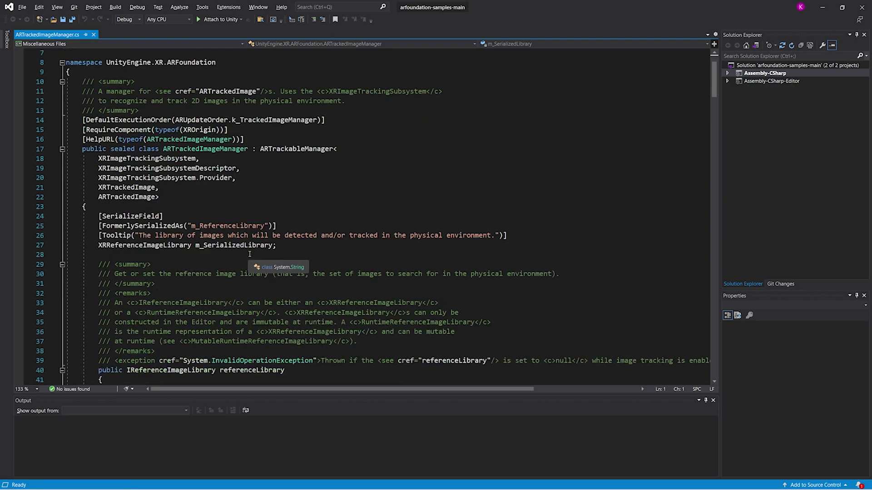
double_click(255, 248)
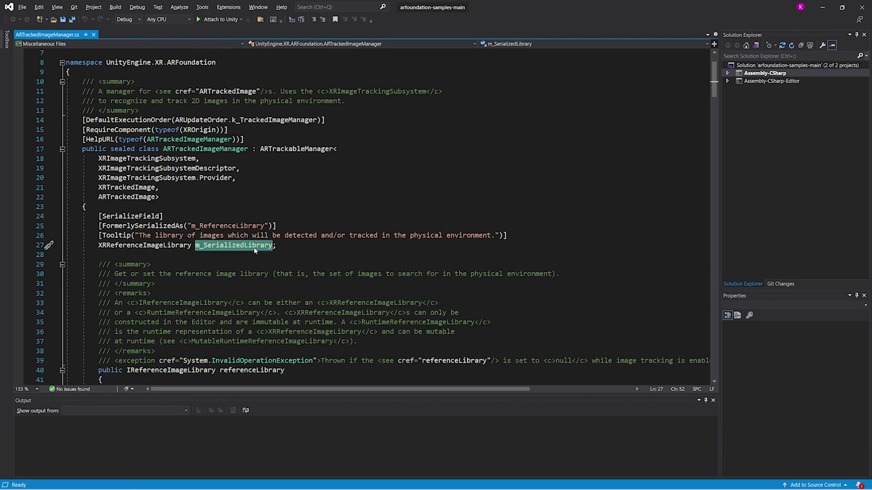
Read through the script's reference library and maximum-number-of-moving-images sections.
scroll(255, 249, "down", 12)
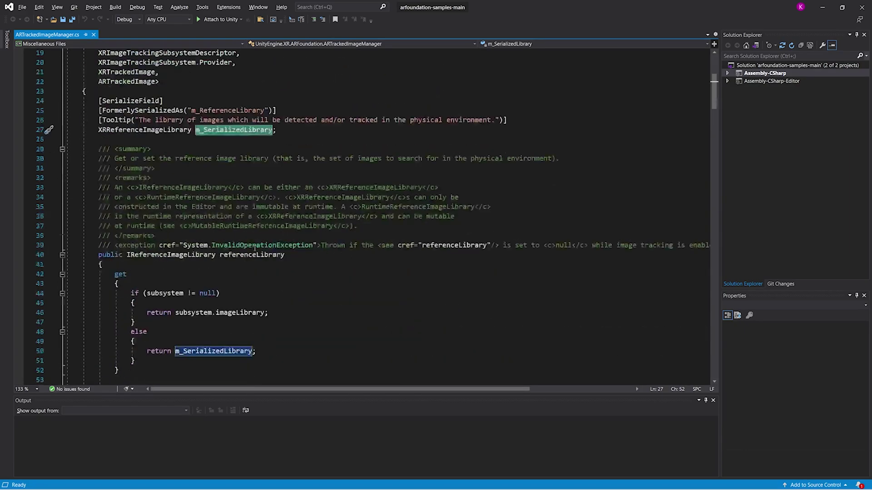
scroll(254, 248, "down", 12)
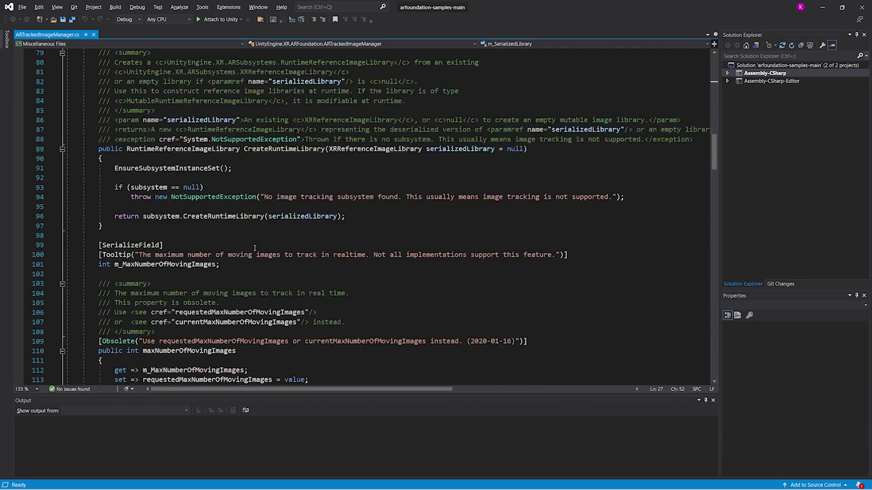
scroll(254, 248, "down", 4)
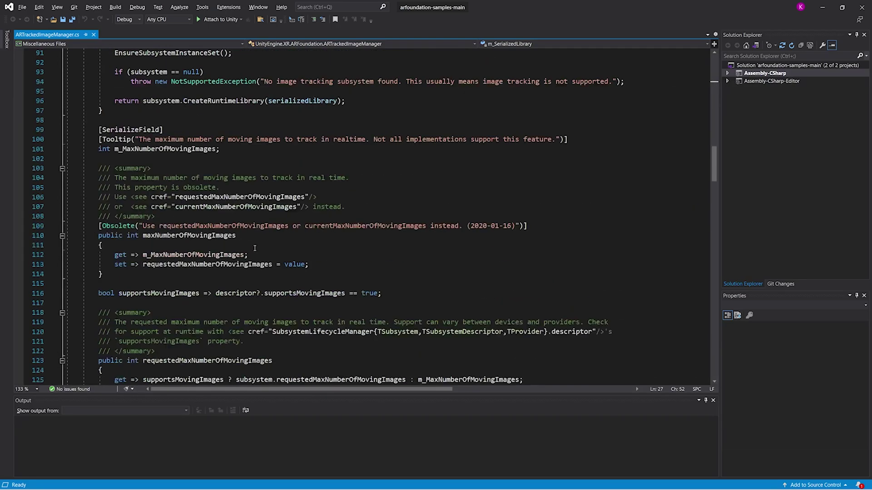
scroll(254, 248, "down", 4)
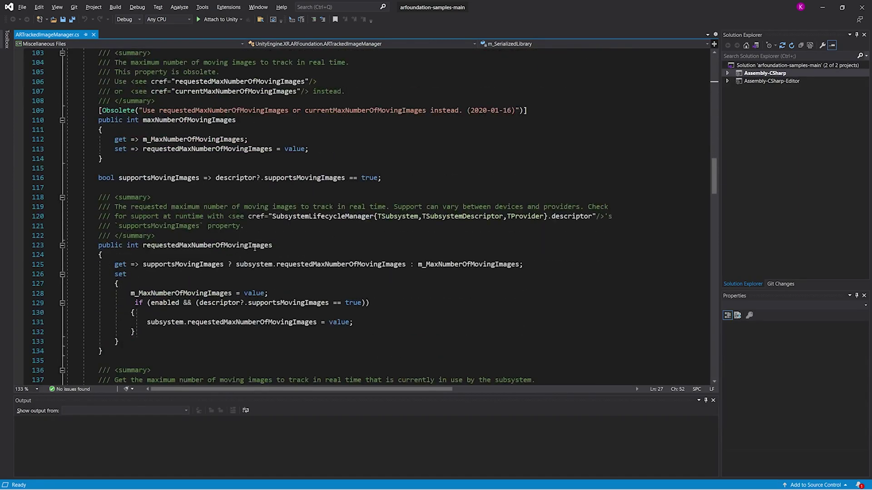
scroll(255, 248, "down", 11)
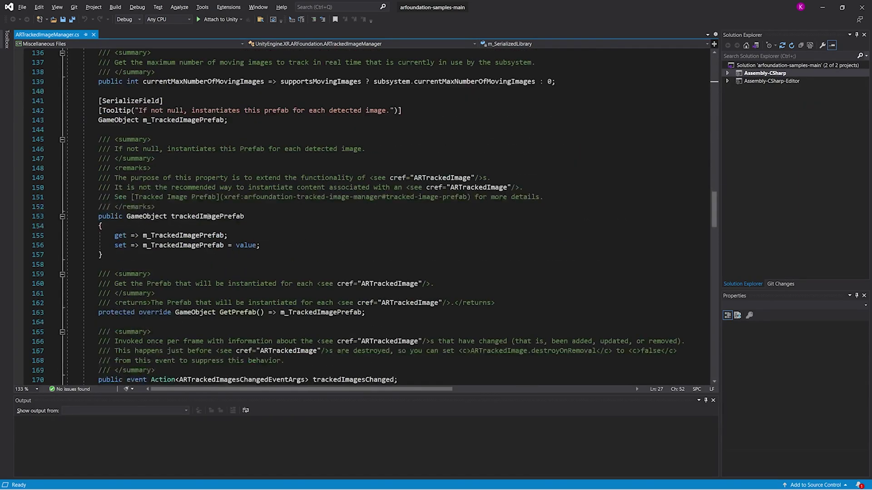
Examine the m_TrackedImagePrefab field and its tooltip in the ARTrackedImageManager script.
scroll(208, 217, "up", 3)
double_click(201, 207)
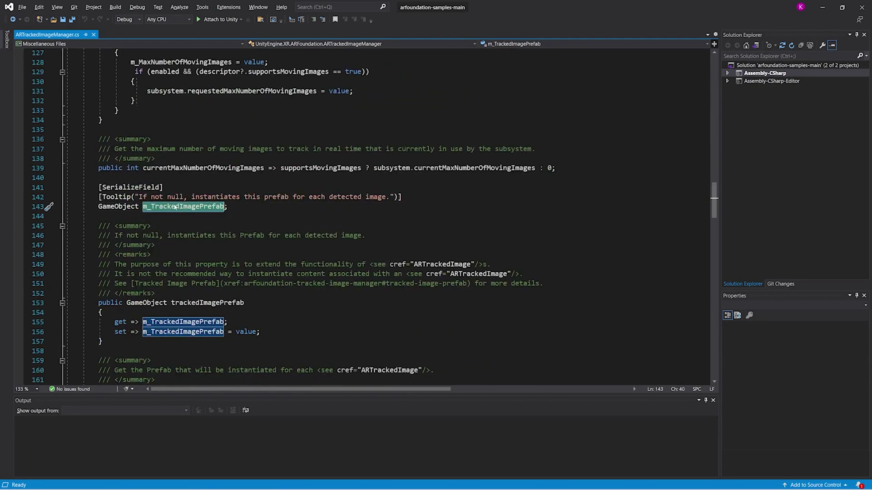
left_click_drag(151, 198, 390, 196)
left_click(347, 221)
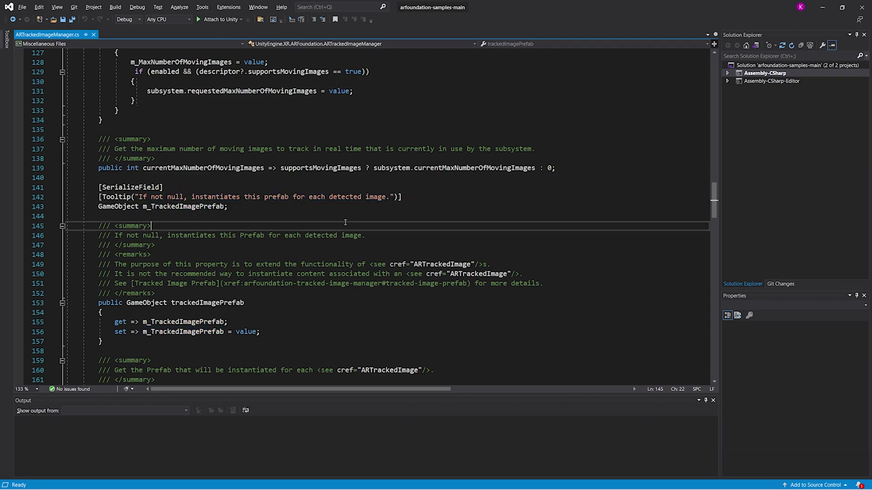
Return to Unity and assign ReferenceImageLibrary as the Serialized Library of the XR Origin's AR Tracked Image Manager.
left_click_drag(151, 198, 201, 198)
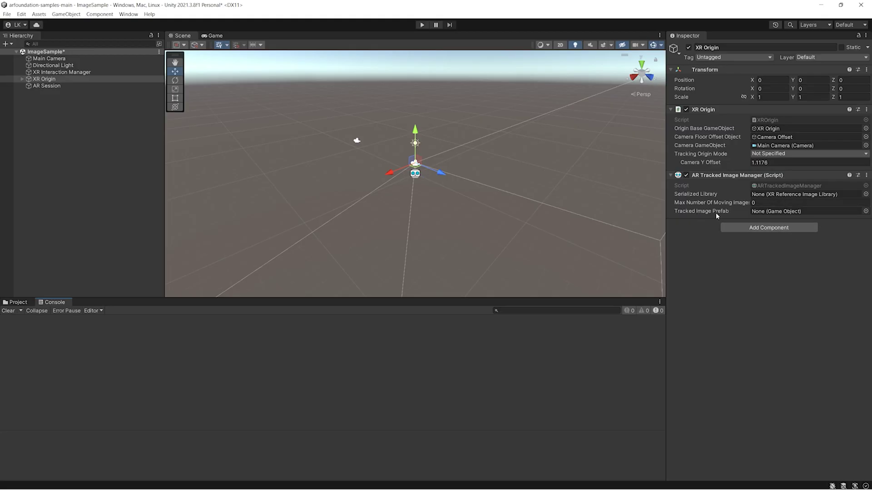
left_click(866, 194)
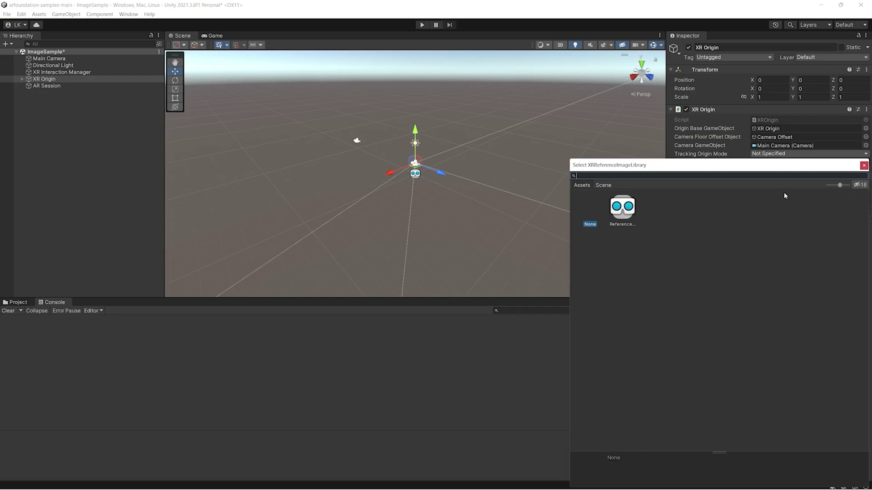
double_click(621, 209)
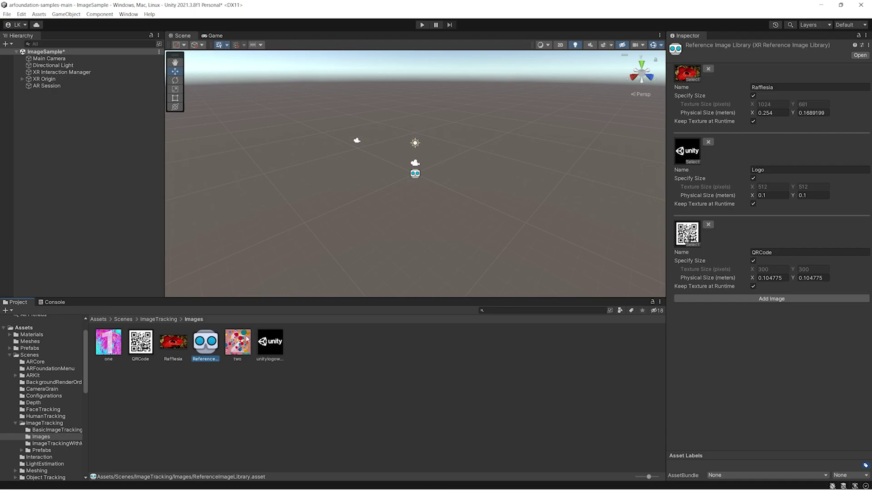
Locate the Rafflesia texture from the reference library and view the QRCode, Rafflesia and two images at full size.
left_click(680, 73)
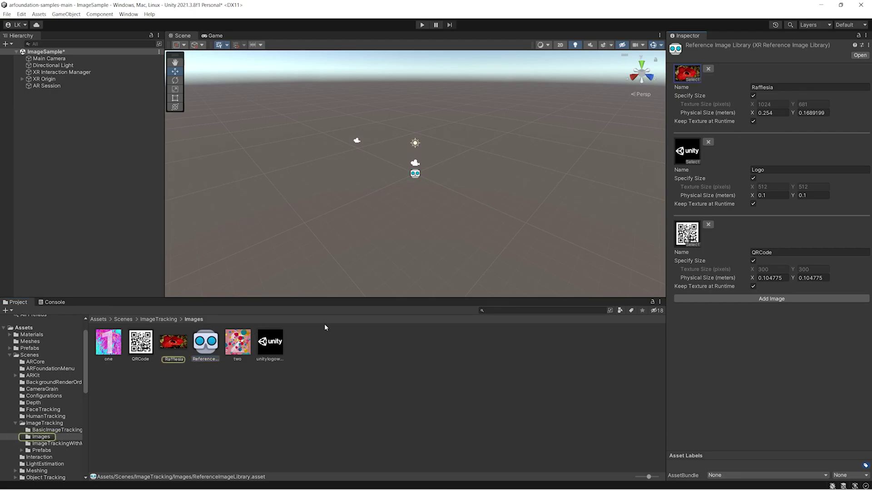
double_click(141, 341)
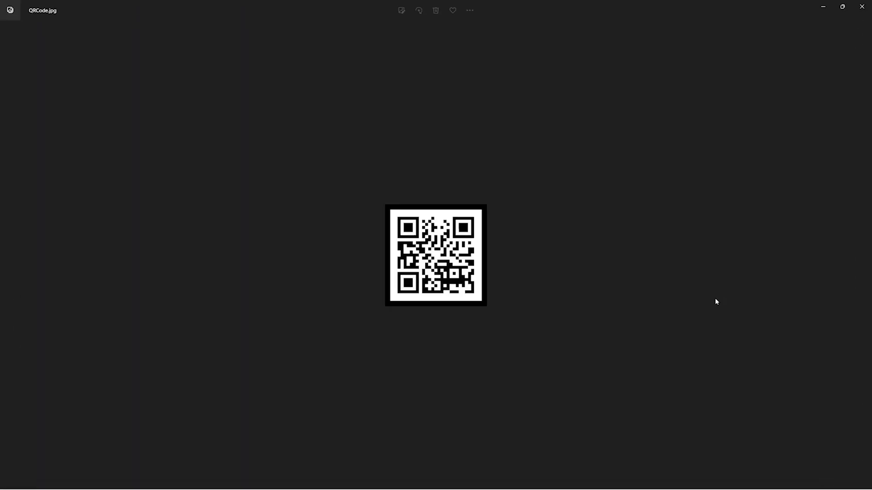
left_click(861, 7)
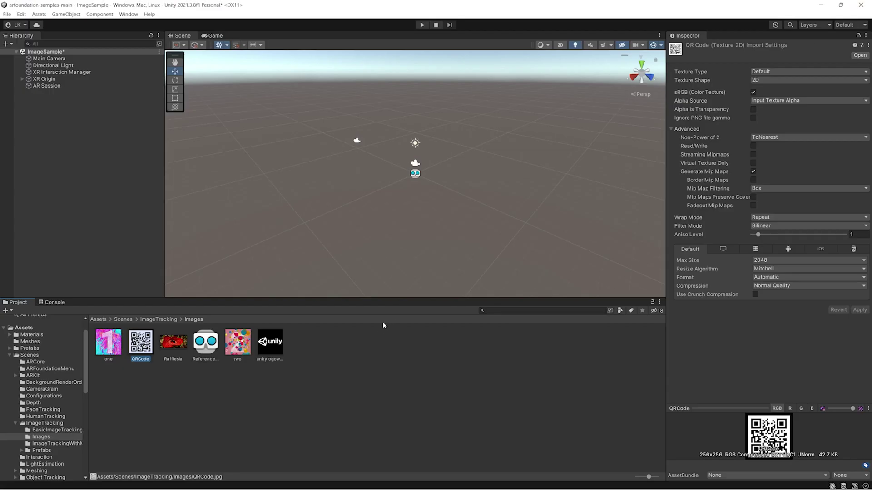
double_click(173, 344)
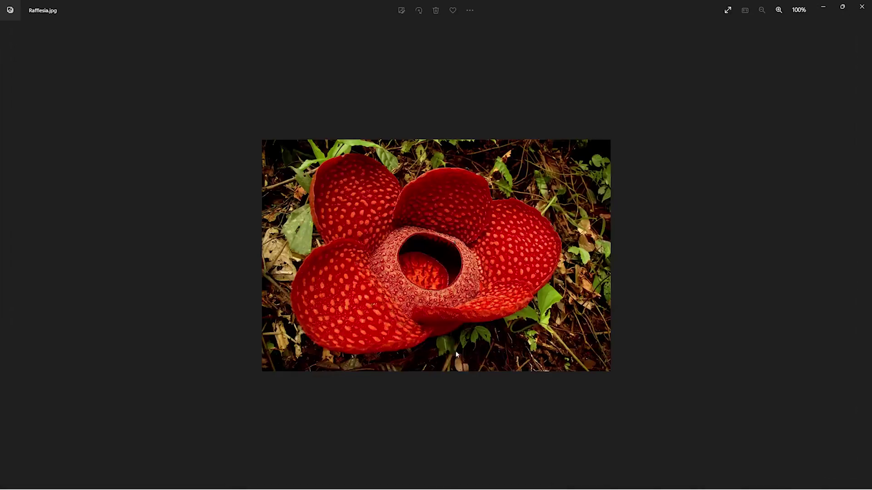
left_click(861, 5)
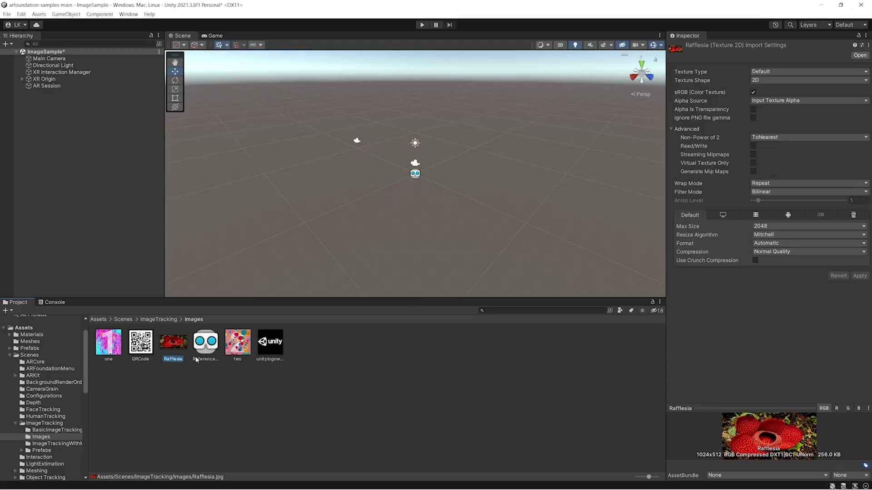
double_click(241, 348)
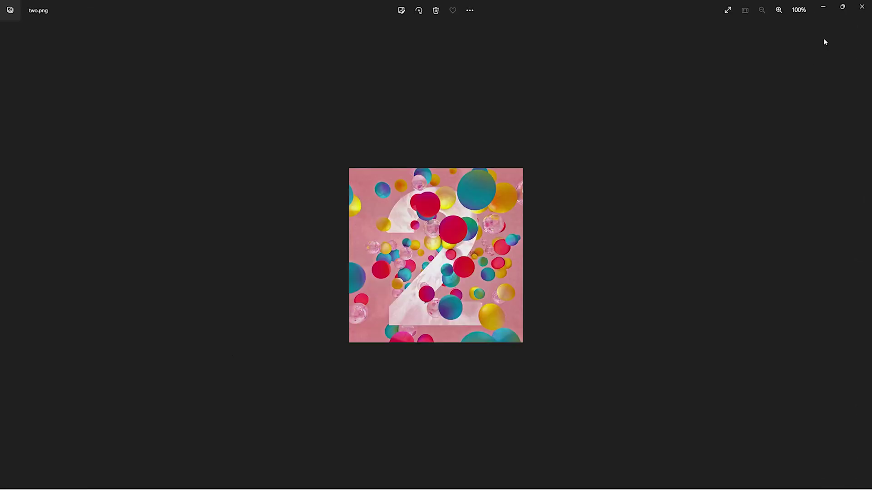
left_click(861, 7)
View the unitylogowhiteonblack image at full size and enlarge the preview of the two texture to compare their detail.
left_click(275, 348)
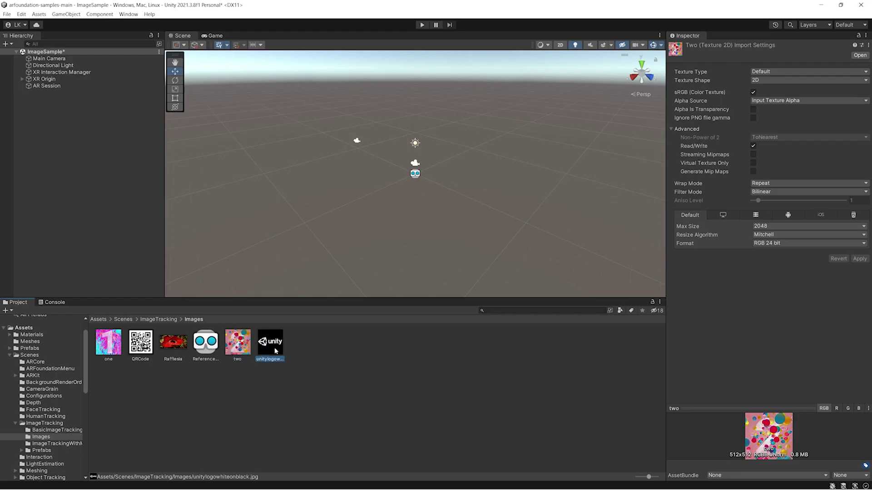
double_click(275, 349)
left_click(861, 5)
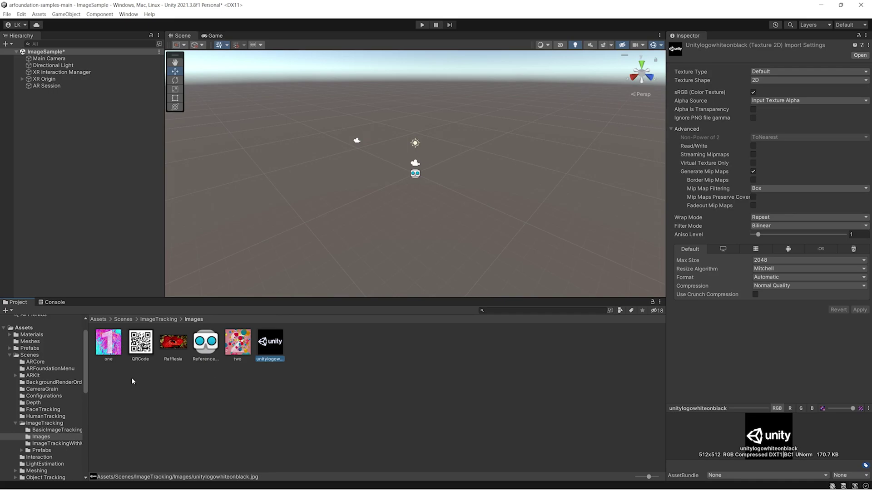
double_click(278, 348)
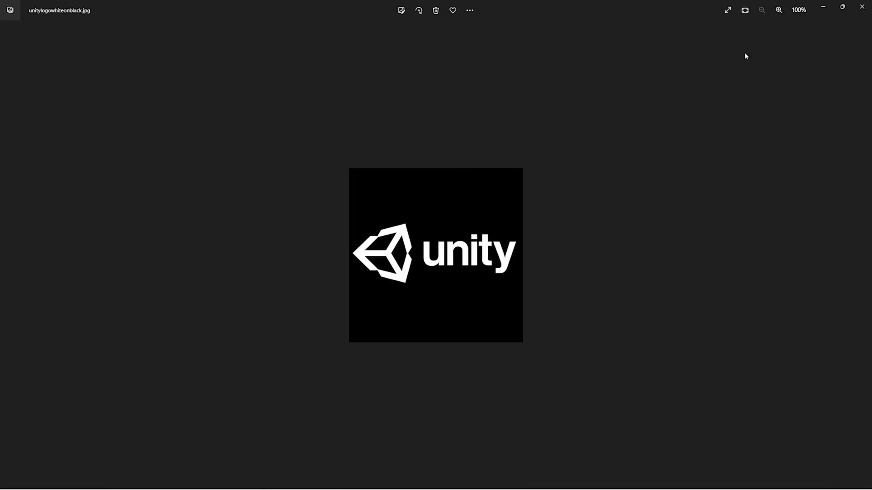
left_click(862, 7)
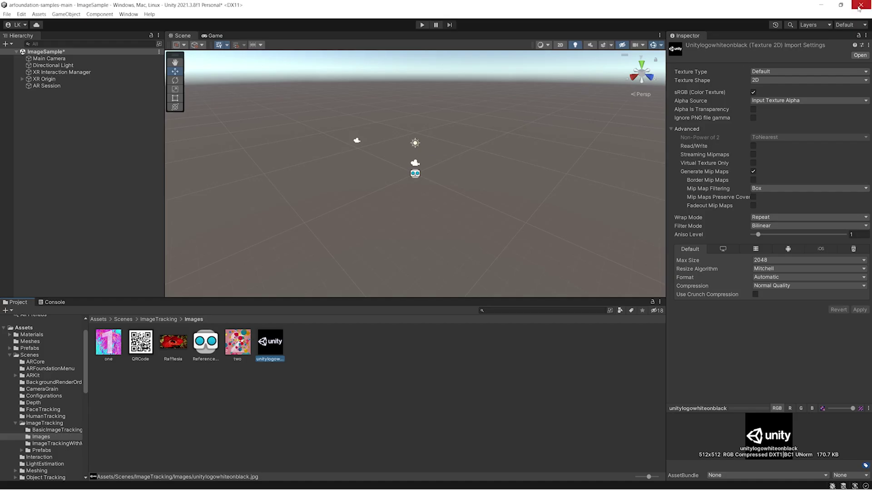
left_click(231, 352)
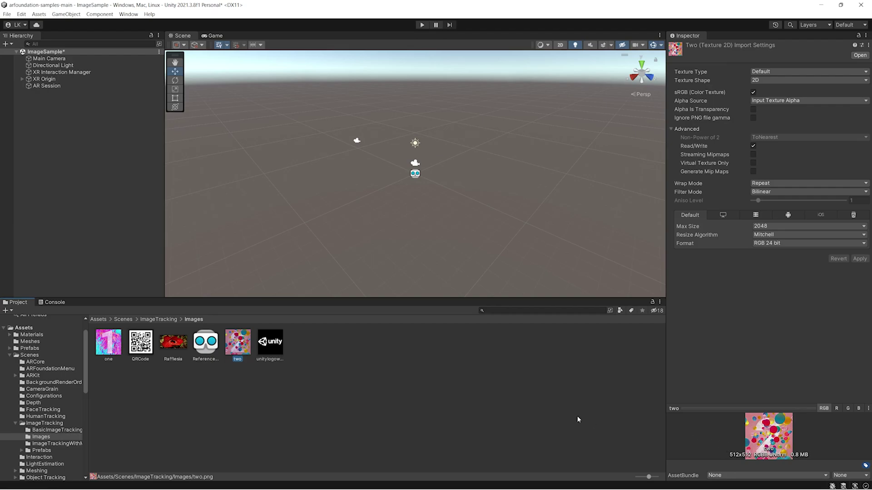
left_click_drag(767, 408, 766, 287)
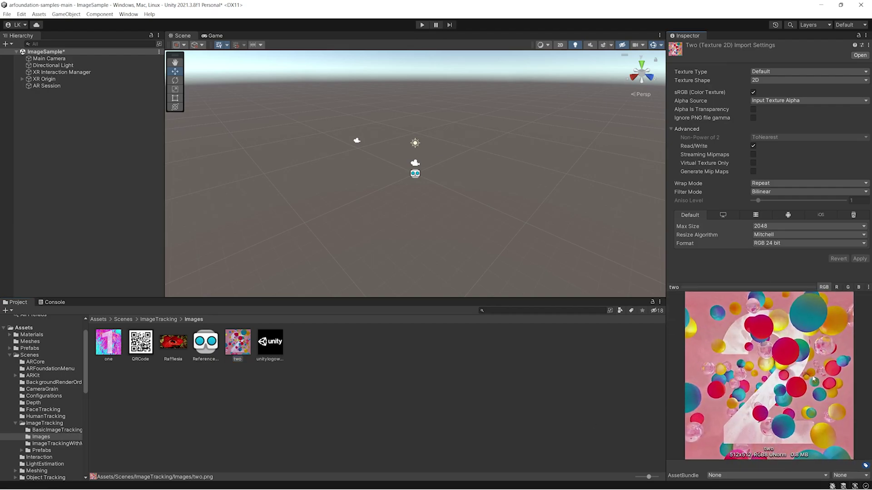
Add img.png from the XR_Image folder to the project's Images folder and import the complete Pokemon_Center package with Unity 2021.3.8f1.
left_click(78, 80)
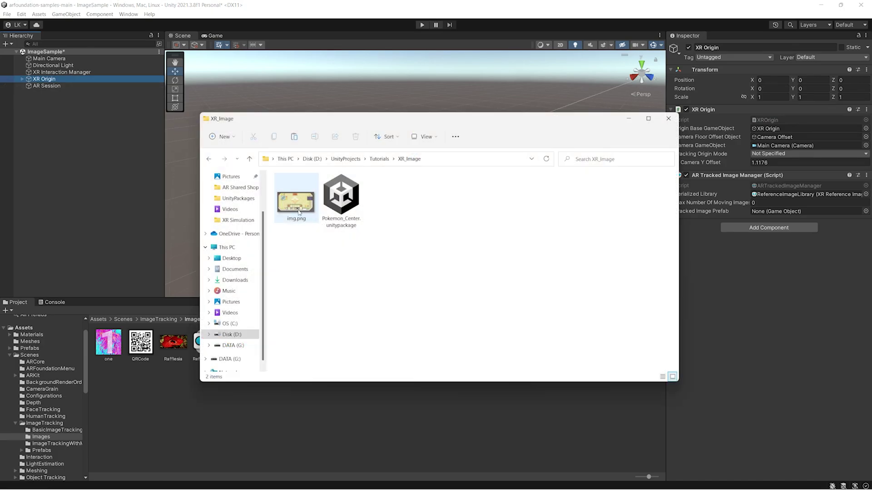
left_click_drag(298, 210, 225, 401)
double_click(359, 209)
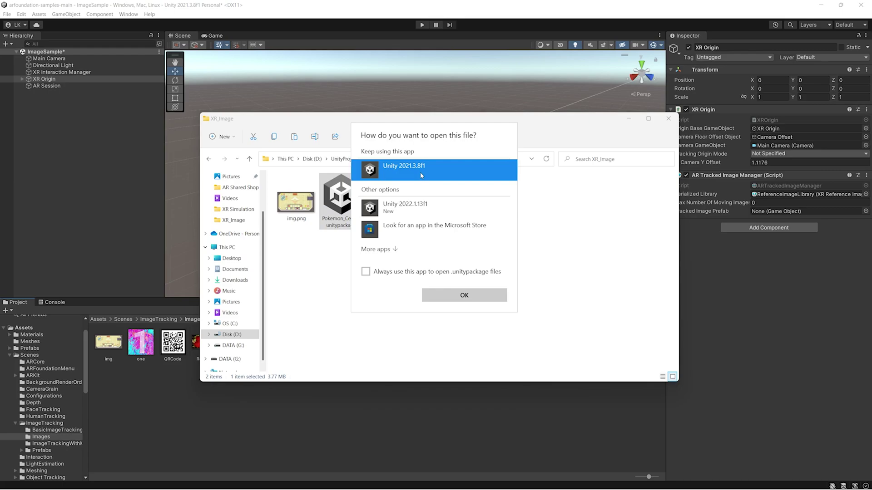
left_click(455, 295)
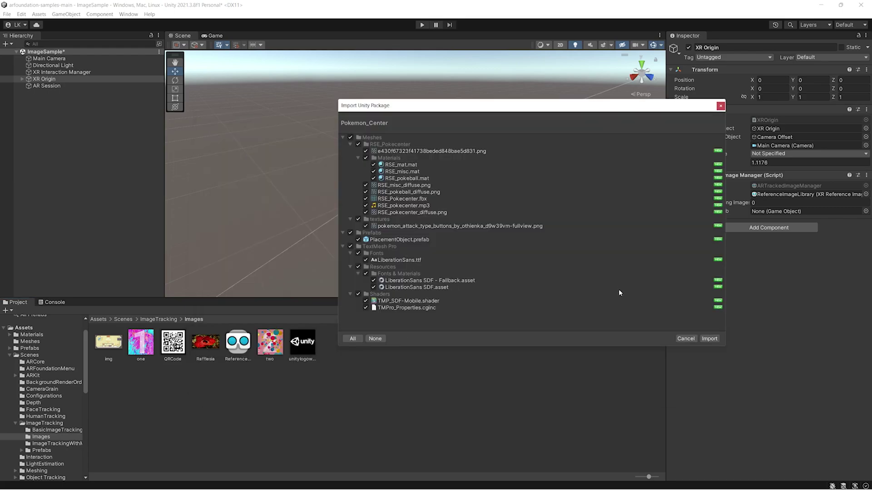
left_click(709, 339)
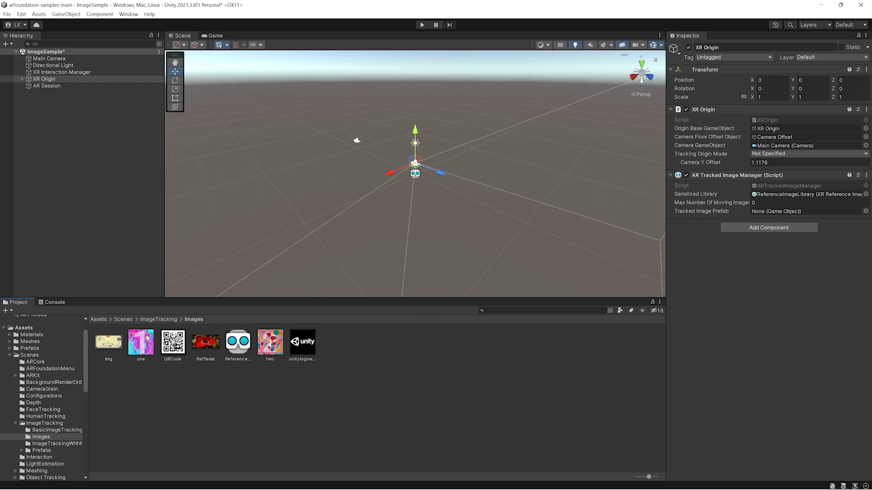
Add a fourth entry to the ReferenceImageLibrary and assign the img texture to it.
left_click(799, 195)
left_click(228, 346)
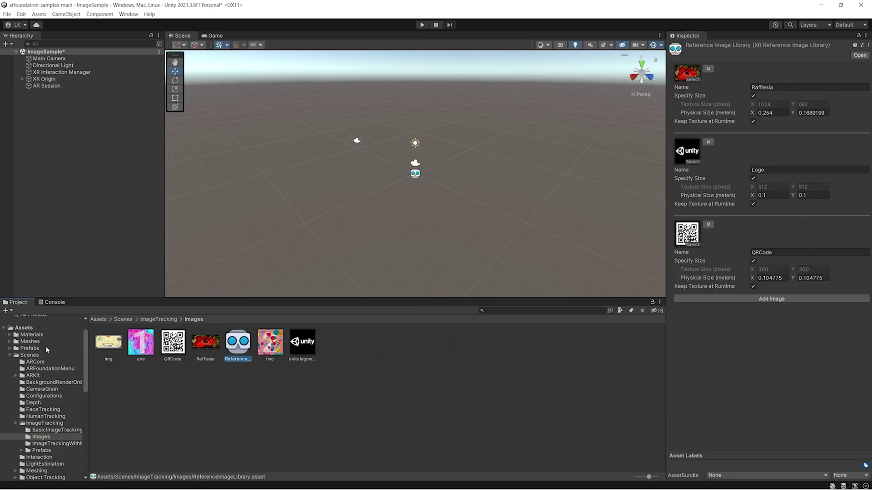
left_click(754, 299)
left_click(119, 347)
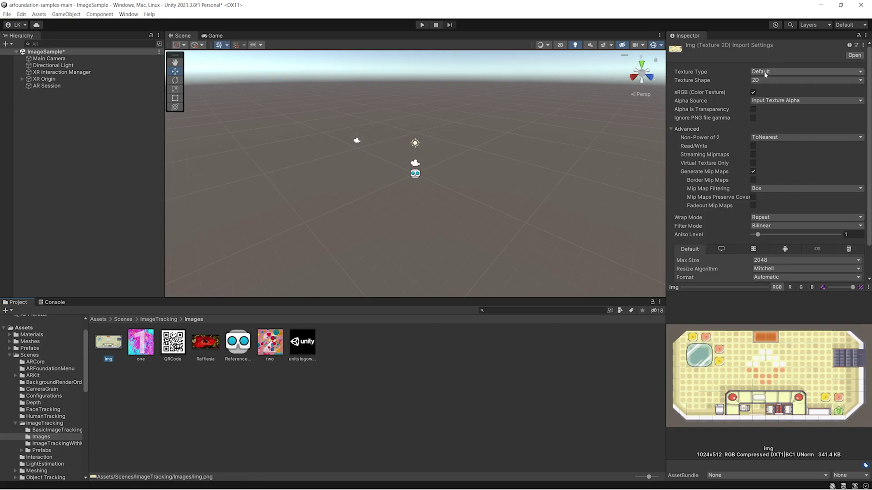
left_click(238, 343)
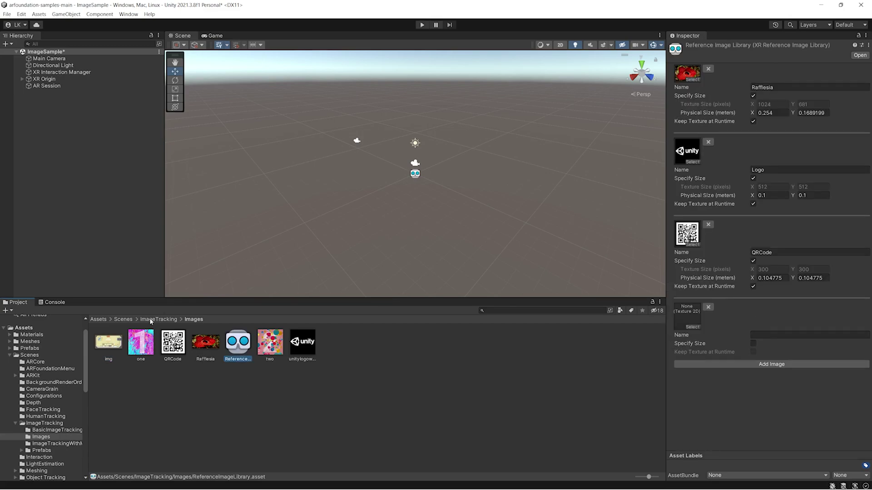
left_click_drag(109, 345, 699, 323)
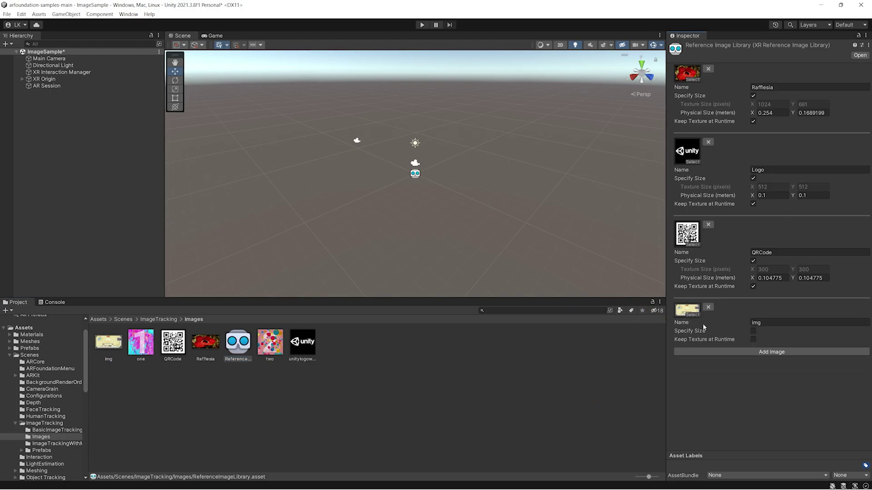
Enable Specify Size for the img entry, set its physical X size to 0.1 m, and save the scene.
left_click(752, 331)
left_click(766, 348)
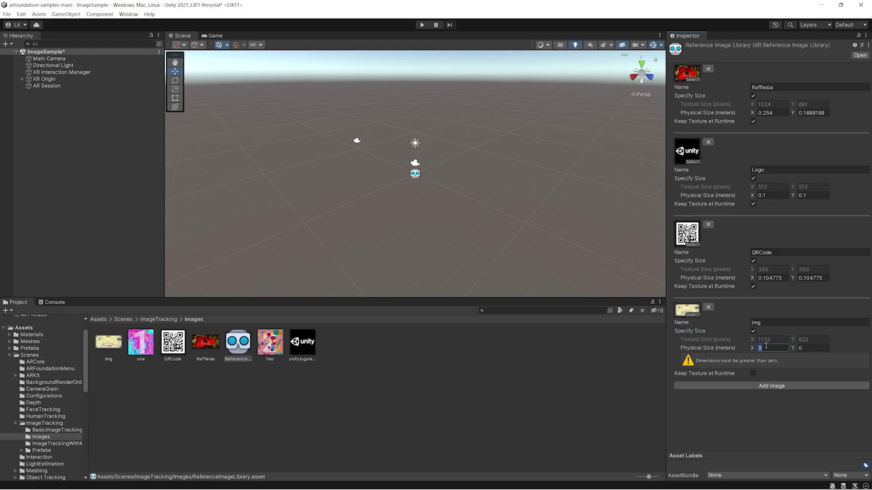
type(".1")
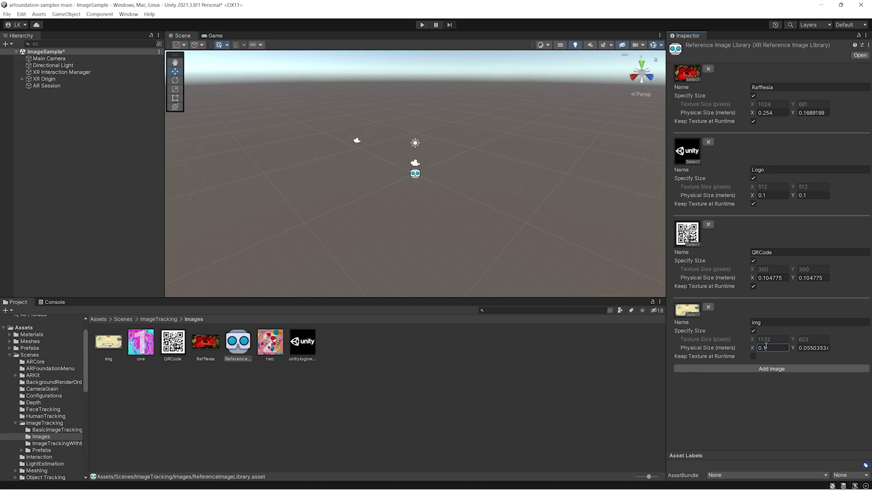
left_click(721, 411)
key("ctrl+s")
Preview the PlacementObject prefab in Assets/Prefabs, assign it as the XR Origin's Tracked Image Prefab, and save the scene.
left_click_drag(436, 298, 437, 295)
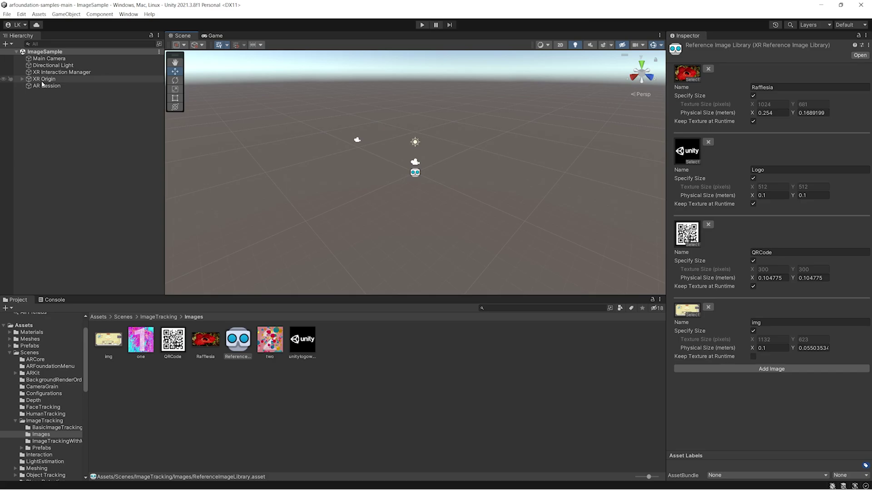
left_click(30, 346)
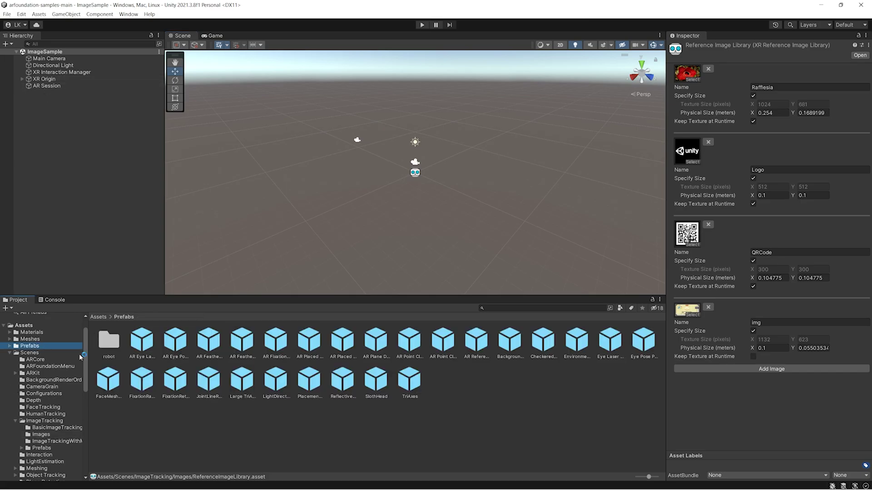
left_click(311, 393)
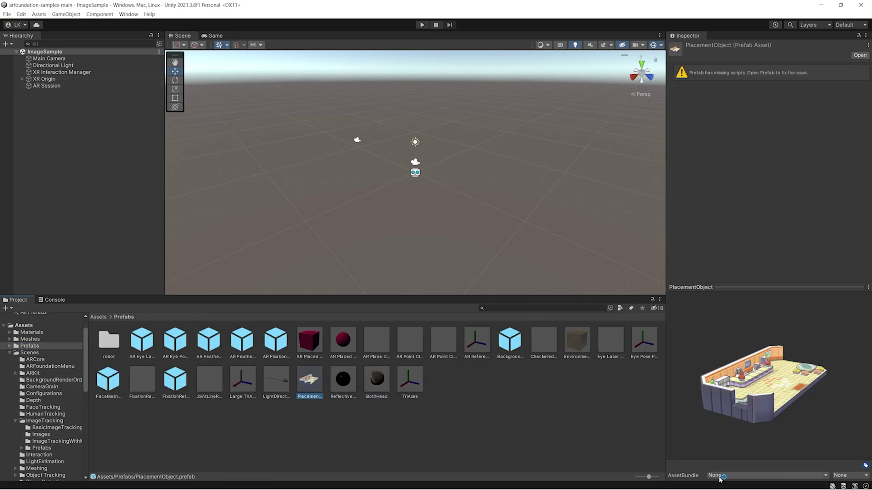
mouse_move(708, 436)
left_mouse_down()
mouse_move(670, 425)
mouse_move(663, 454)
mouse_move(615, 359)
mouse_move(686, 434)
mouse_move(727, 404)
mouse_move(721, 427)
mouse_move(648, 404)
mouse_move(681, 429)
mouse_move(699, 462)
mouse_move(712, 443)
left_mouse_up()
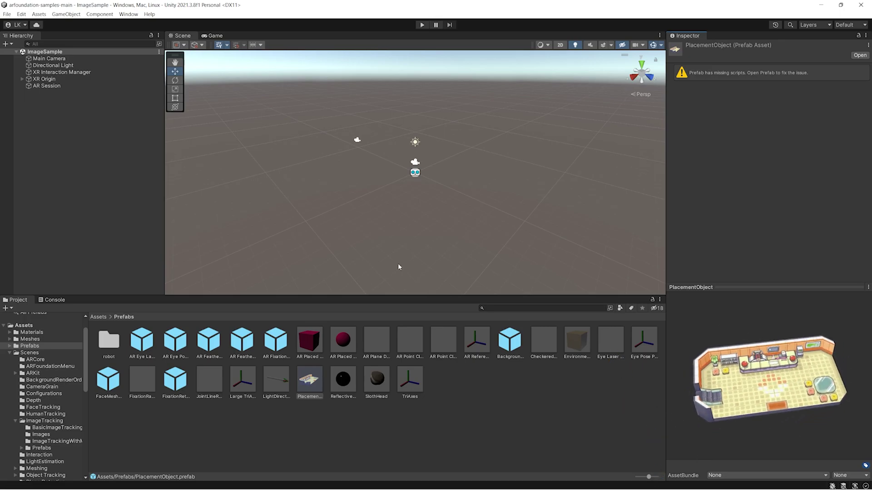
left_click(46, 79)
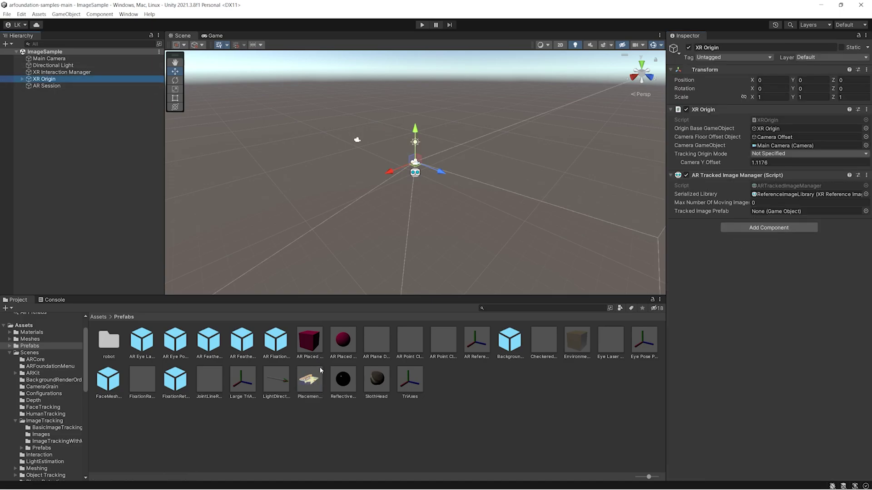
left_click_drag(320, 370, 767, 213)
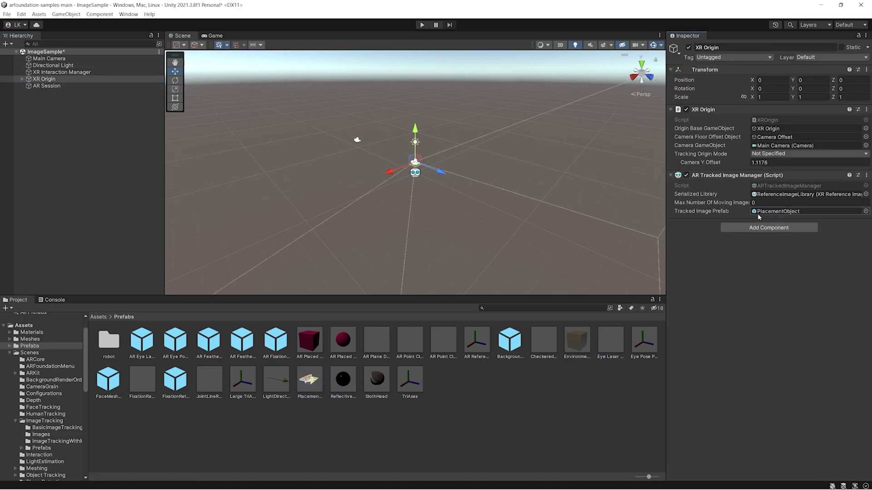
key("ctrl+s")
Run the ImageSample scene in Play mode to check the simulated environment and stop it.
left_click(422, 24)
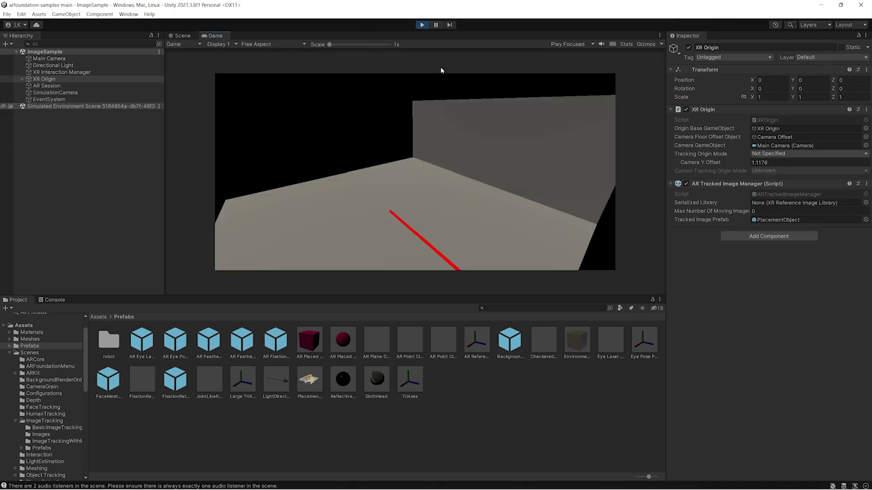
left_click(422, 24)
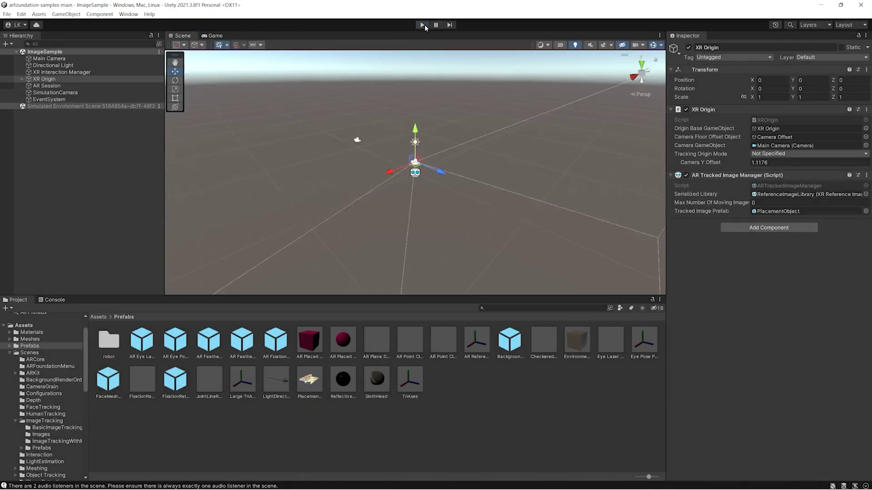
Open the AR Foundation XR Environment window and dock it next to the Scene and Game views.
left_click(124, 15)
mouse_move(169, 184)
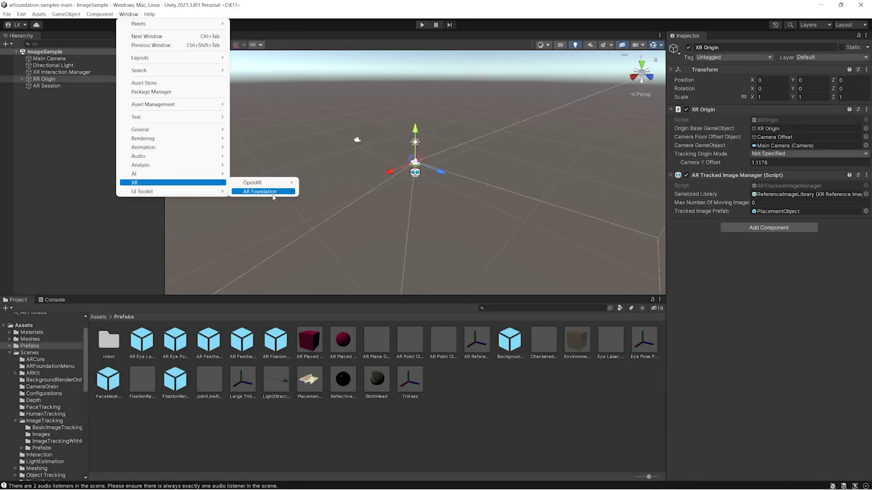
mouse_move(277, 195)
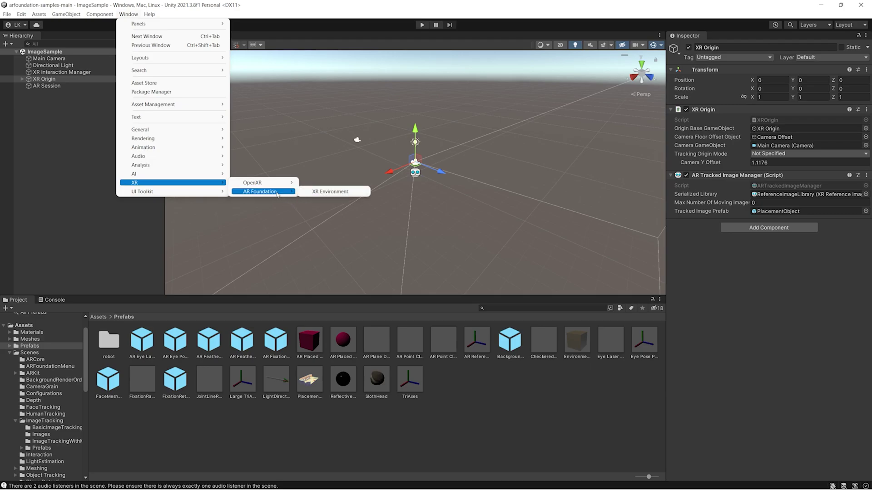
left_click(321, 193)
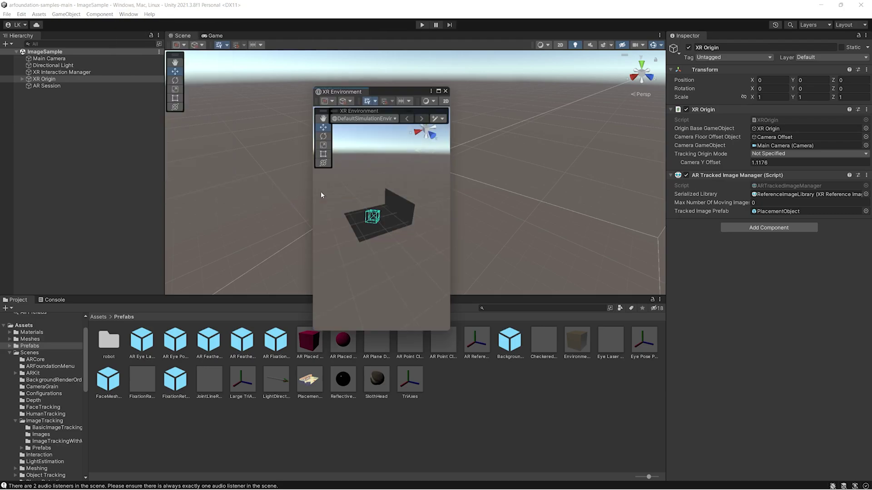
left_click_drag(312, 47, 309, 39)
Run the ImageSample scene in Play mode and move the simulated camera through the default environment to the tracked image.
right_click_drag(348, 208, 643, 153)
key("a")
key("w")
key("a")
key("s")
left_click(422, 25)
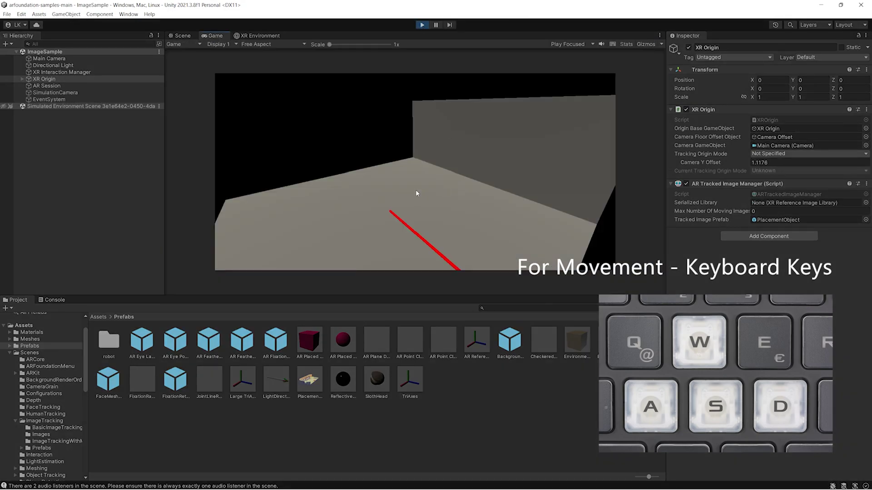
right_click_drag(415, 190, 665, 181)
key("a")
key("s")
key("w")
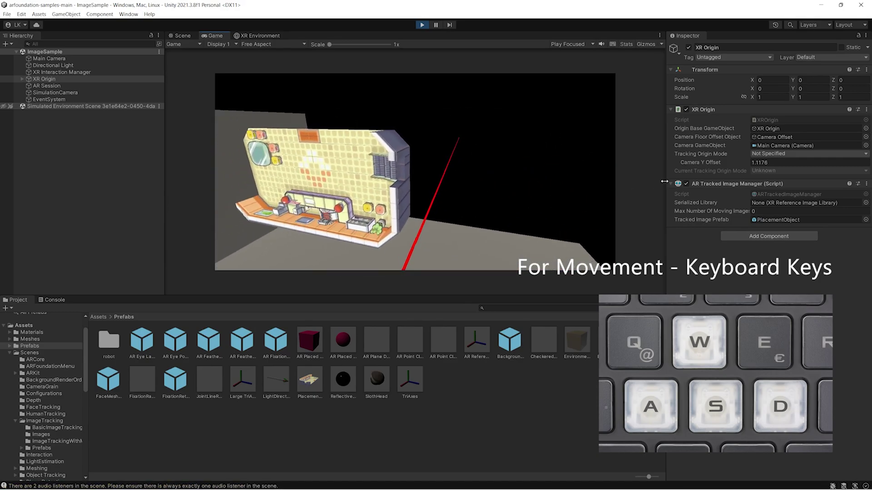
Expand the XR Origin's Trackables down to the ARTrackedImage and select its spawned RSE_Pokecenter object.
left_click(22, 79)
left_click(23, 79)
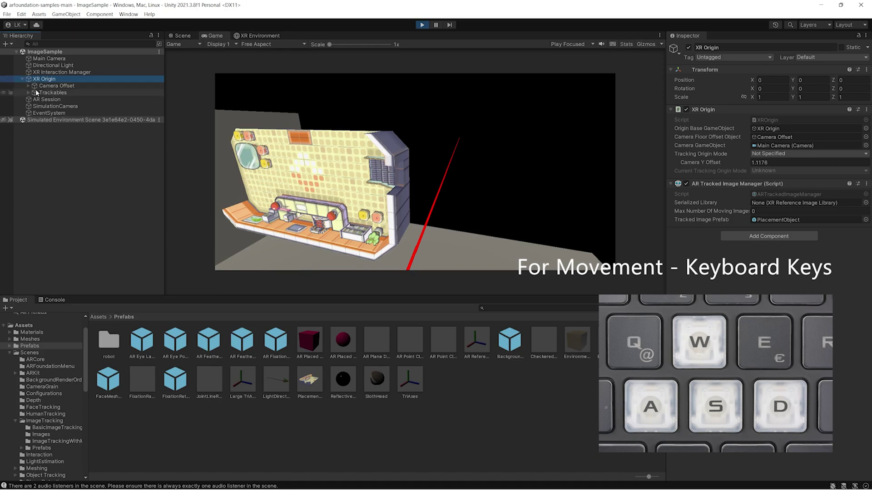
left_click(29, 92)
left_click(36, 99)
left_click(34, 99)
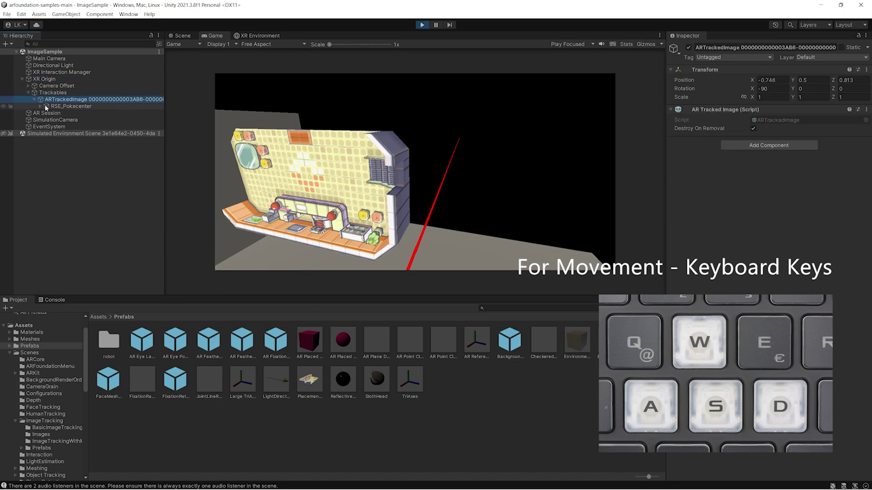
left_click(48, 106)
Move the simulated camera around the spawned RSE_Pokecenter model to view it from several sides, and stop Play mode.
mouse_move(394, 197)
right_mouse_down()
mouse_move(259, 214)
mouse_move(389, 204)
right_mouse_up()
key("d")
key("w")
key("s")
key("a")
key("s")
key("d")
key("w")
key("a")
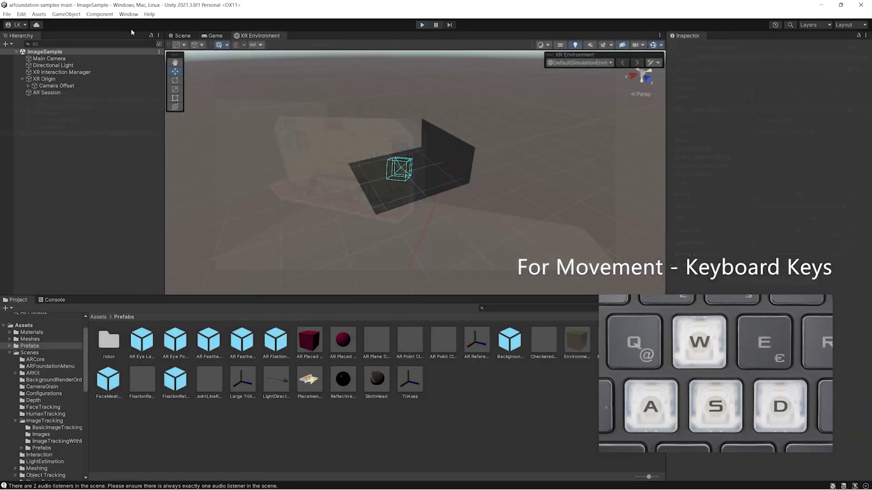
Install and import the sample simulation environments for the XR Environment view.
left_click(610, 63)
left_click(581, 83)
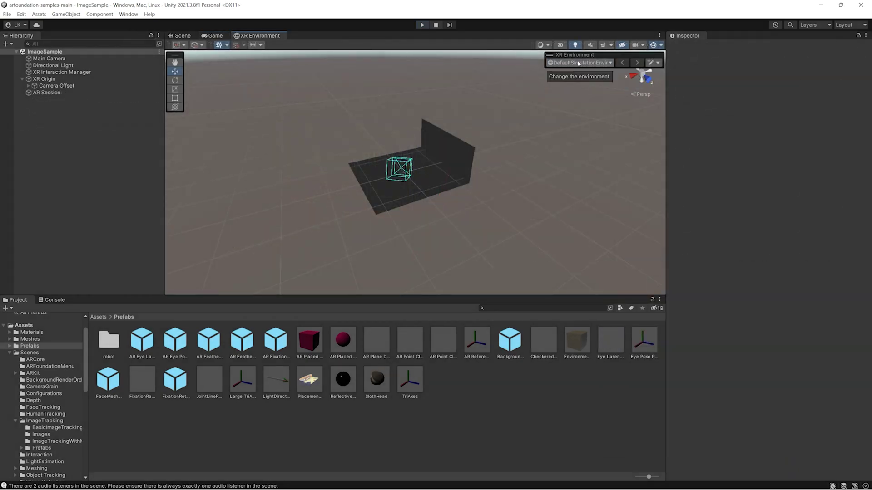
left_click(578, 64)
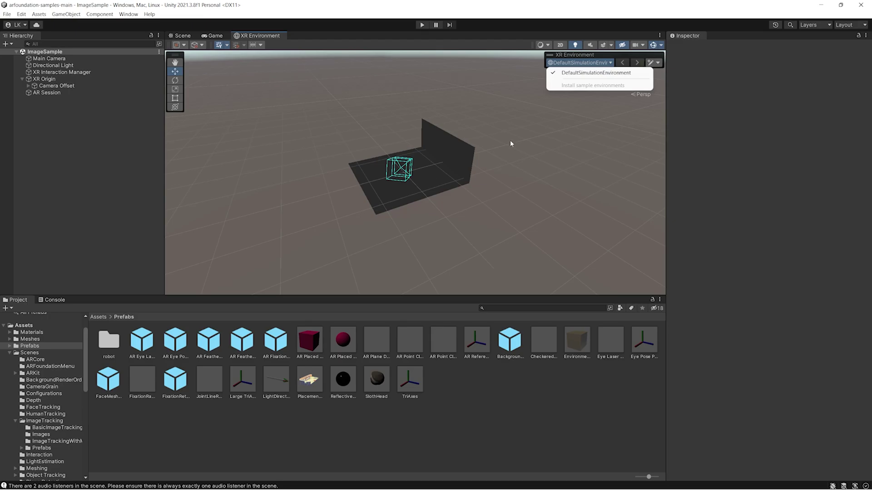
left_click(573, 114)
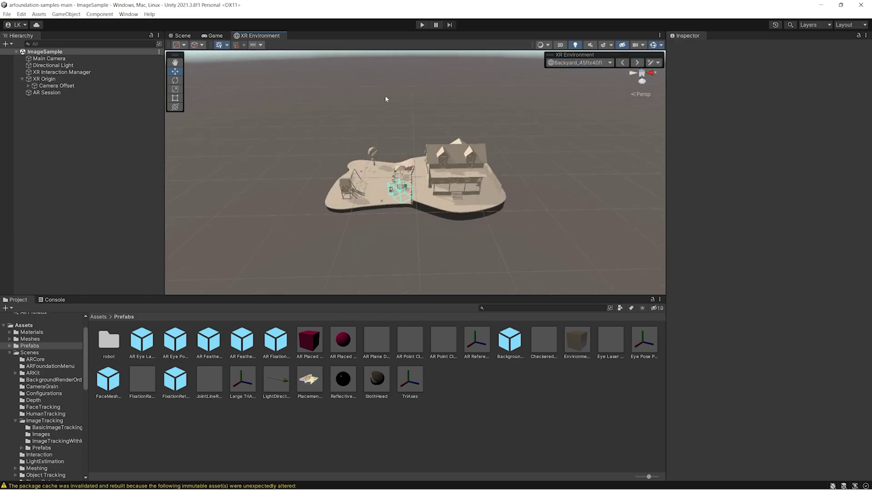
Switch the simulation environment to Billboard_City and open it for editing at its large flower billboard.
left_click(576, 63)
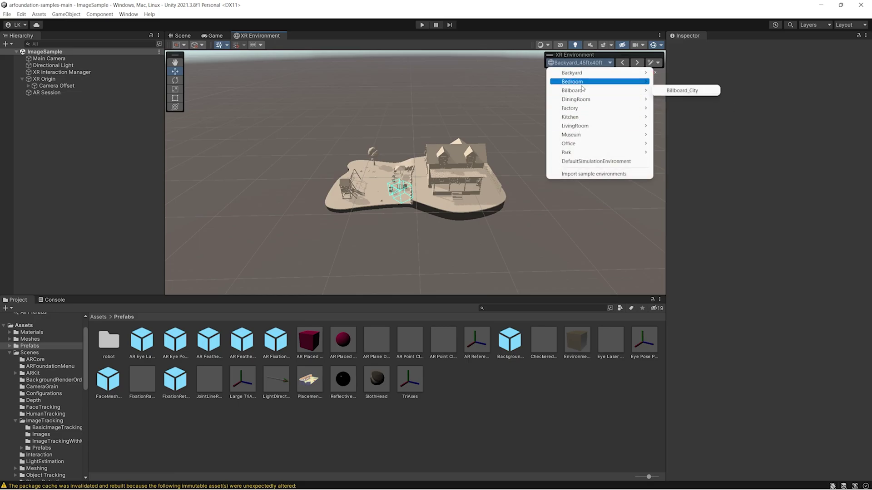
mouse_move(626, 93)
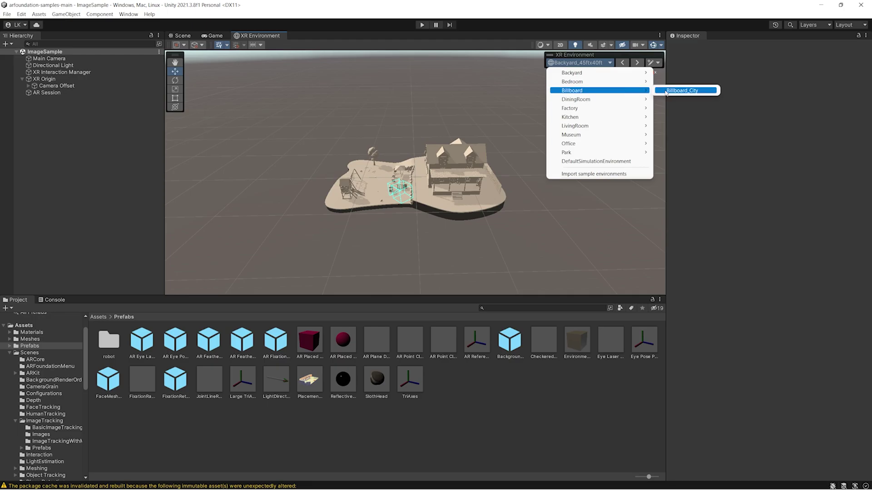
left_click(666, 91)
left_click_drag(414, 183, 423, 178, "alt")
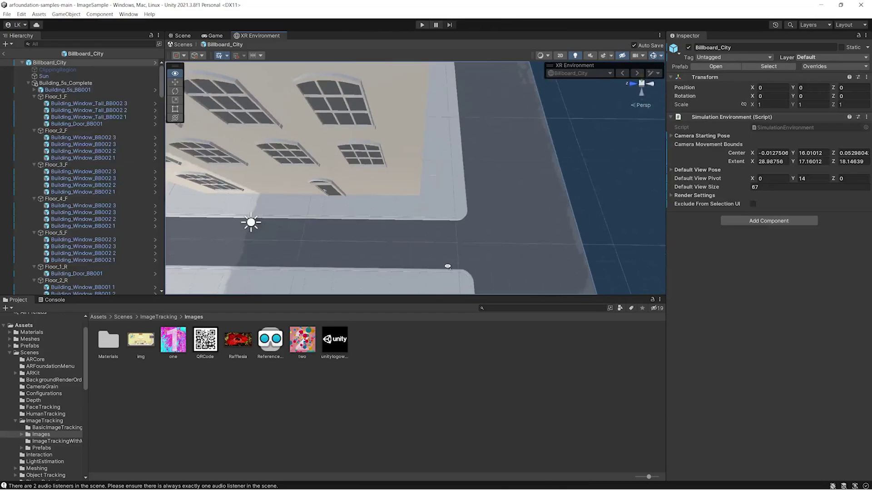
left_click_drag(249, 224, 613, 158, "alt")
scroll(613, 158, "down", 3)
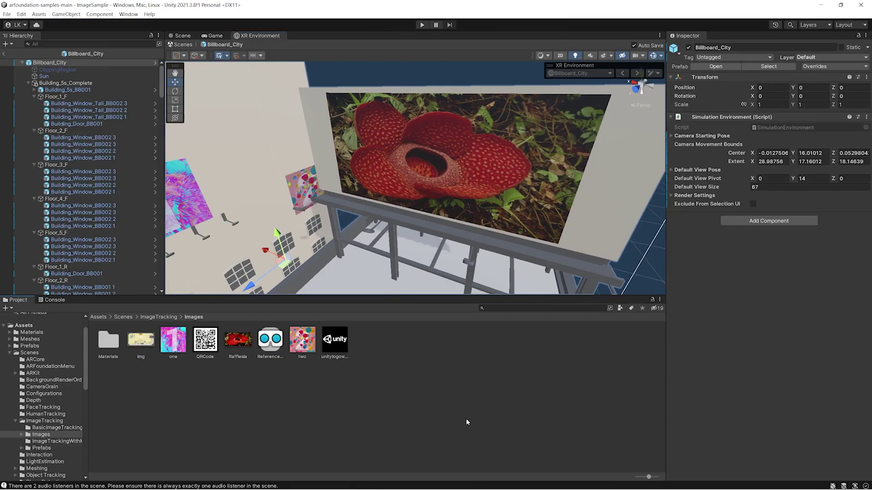
Replace the Base Map of the Rafflesia billboard's Image object with the img texture from the Images folder.
left_click(462, 126)
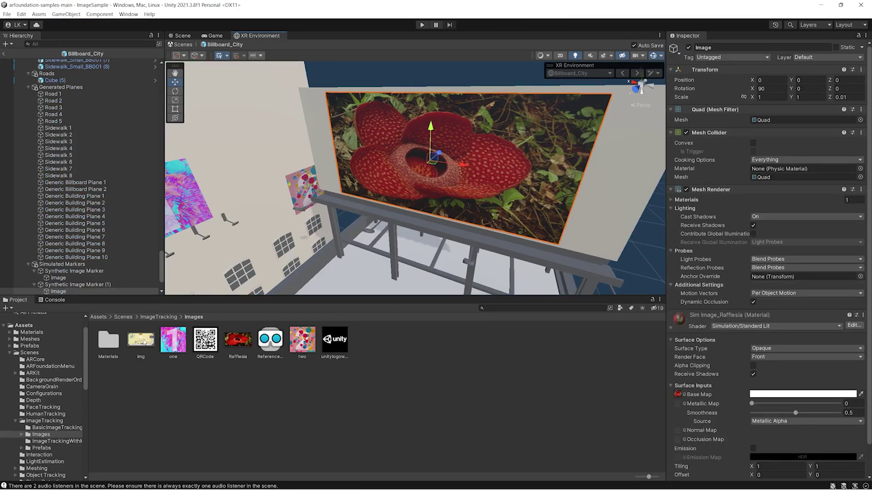
left_click_drag(142, 342, 678, 394)
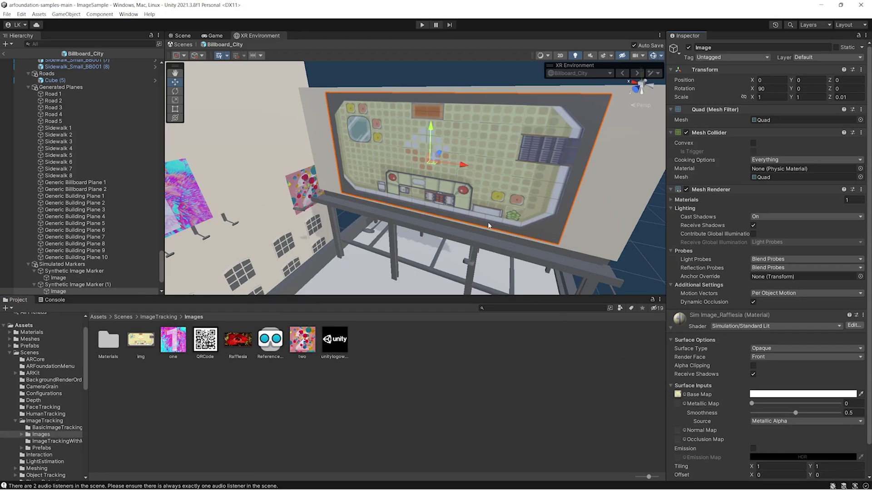
right_click_drag(488, 226, 473, 196)
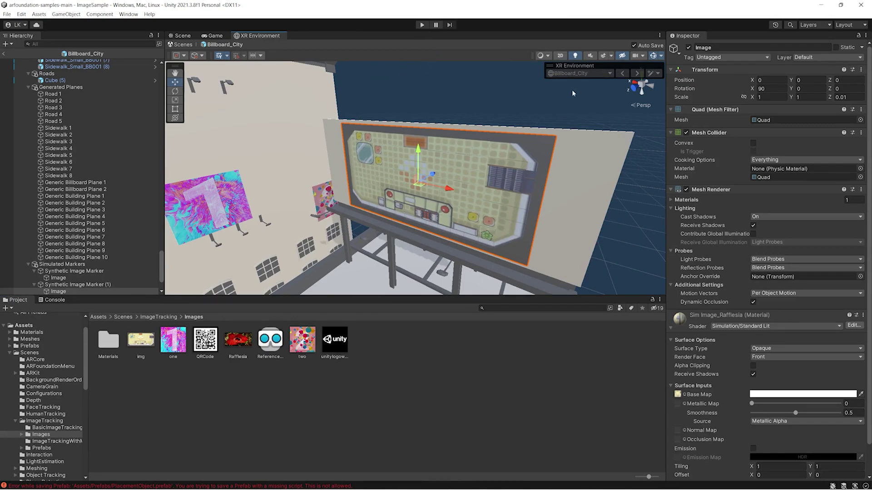
Test the edited Billboard_City environment in Play mode, look at the model spawned on the billboard, and stop it.
scroll(136, 204, "up", 6)
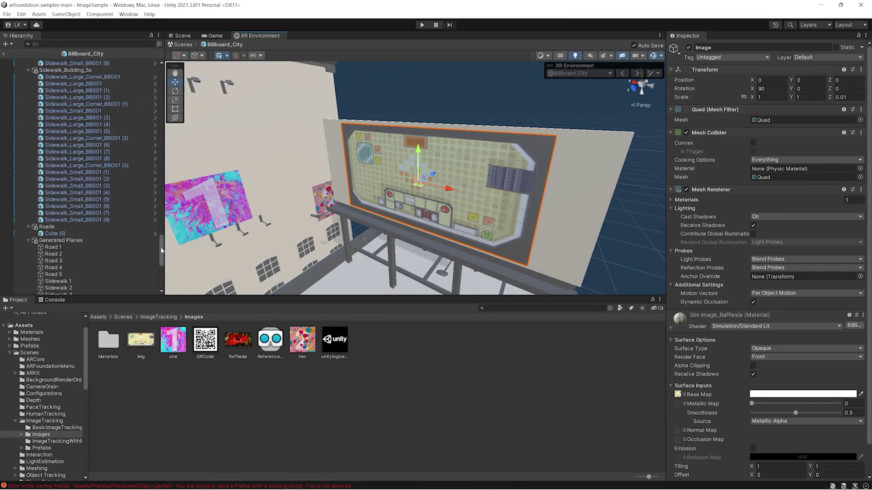
left_click_drag(161, 250, 161, 77)
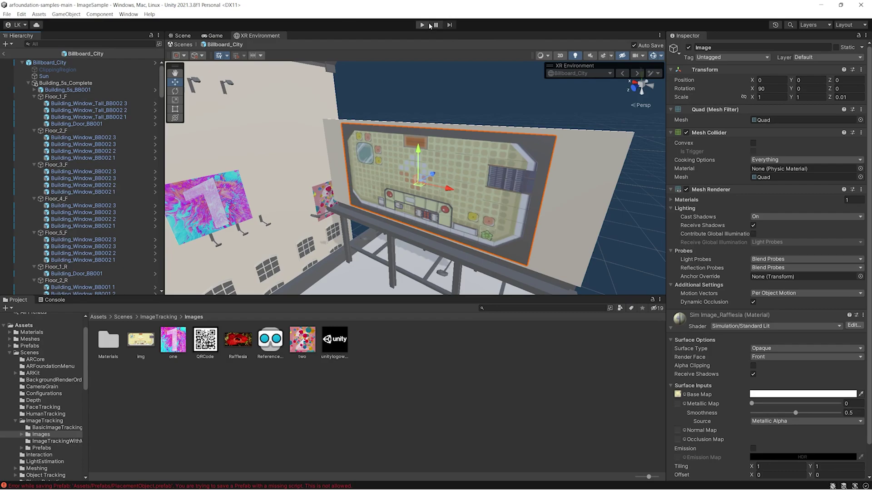
left_click(424, 24)
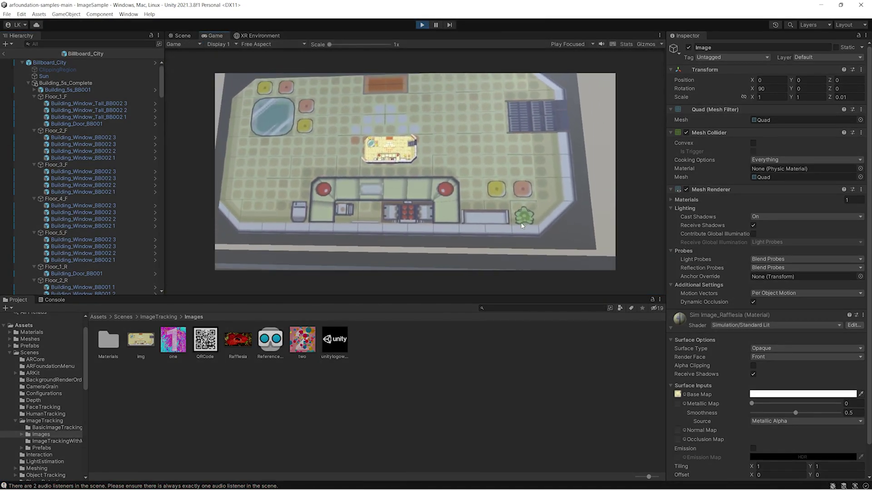
right_click_drag(521, 225, 523, 204)
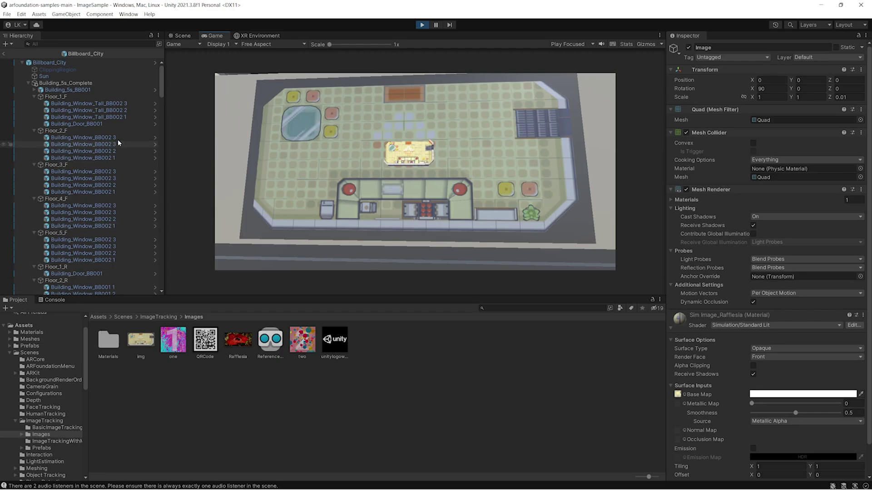
left_click(421, 25)
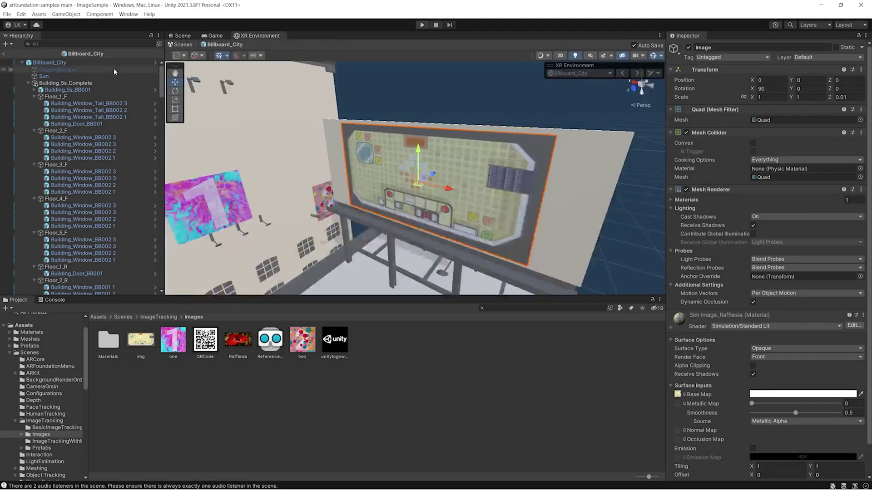
Apply all overrides of the Billboard_City root to the SimulationEnvironment_Base prefab and return to the ImageSample scene.
left_click(116, 62)
left_click(820, 67)
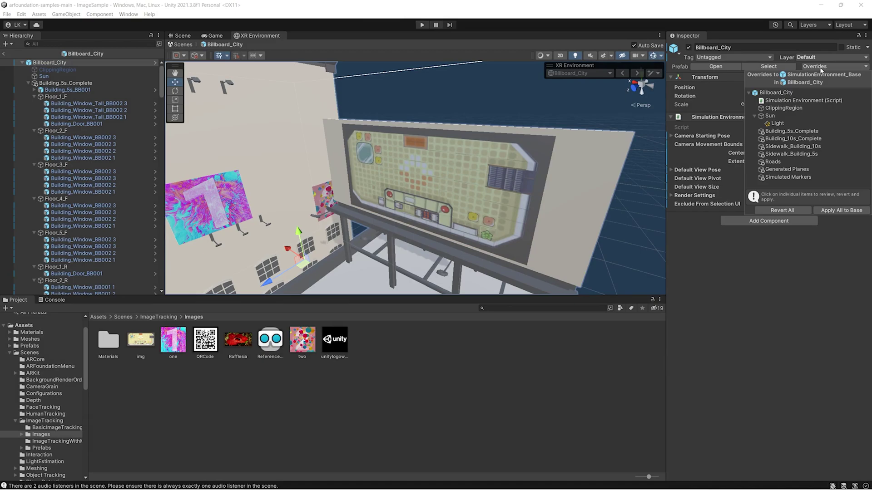
left_click(844, 211)
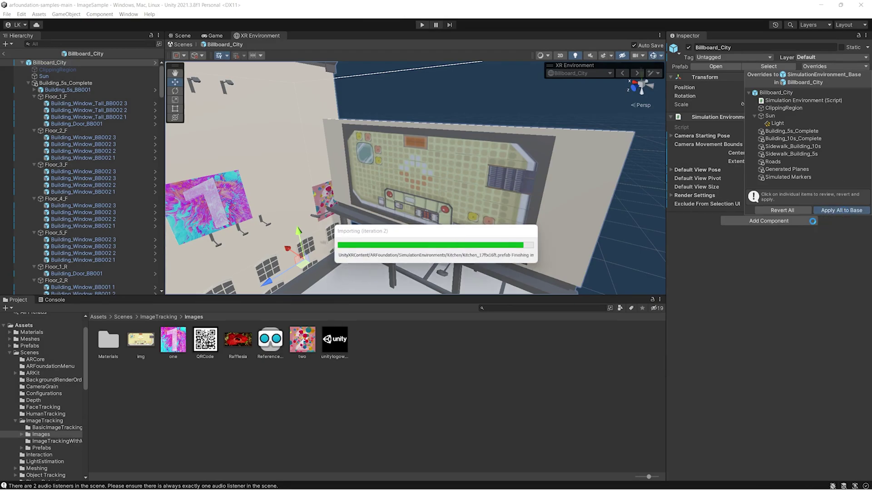
left_click(4, 53)
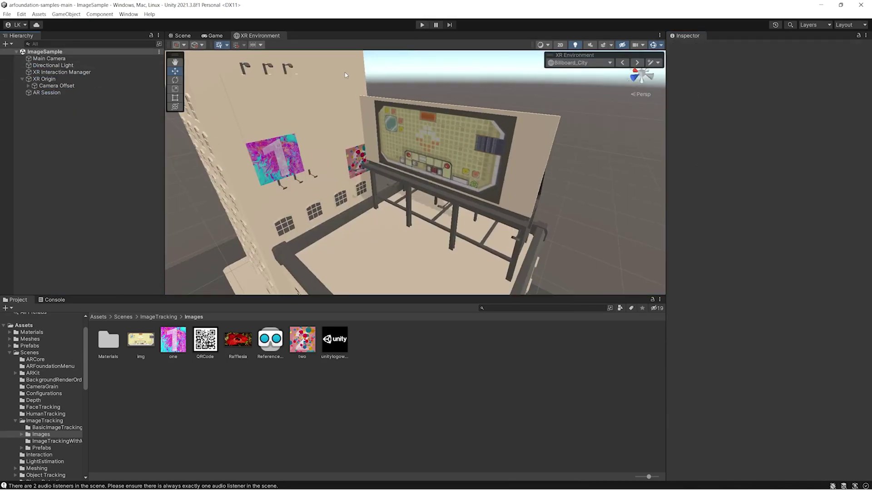
Run the scene in Play mode and move the simulated camera up to the img billboard in Billboard_City.
left_click(422, 24)
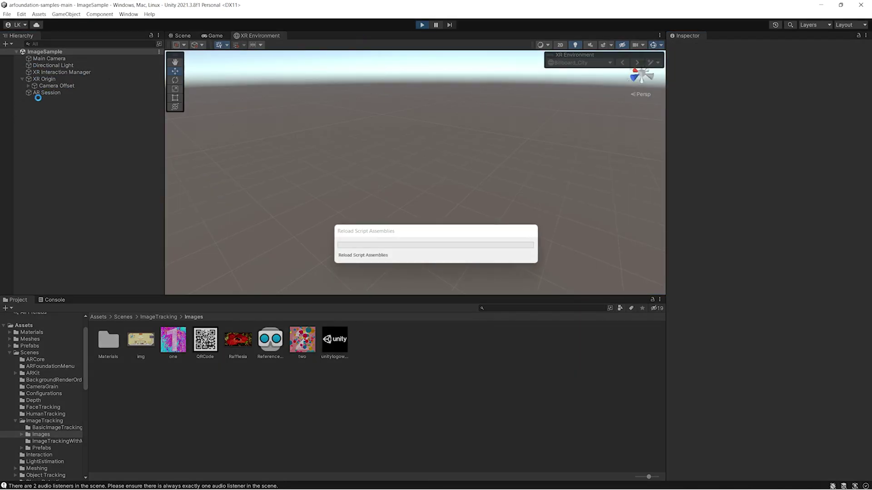
key("w")
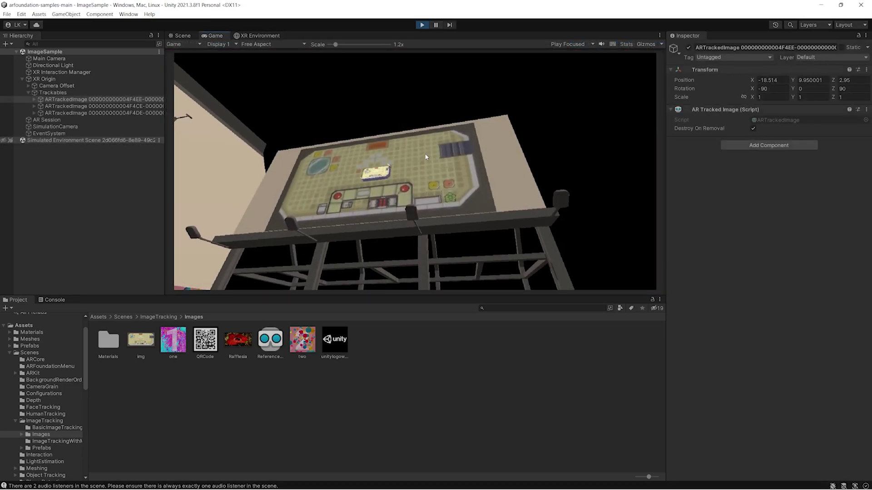
key("w")
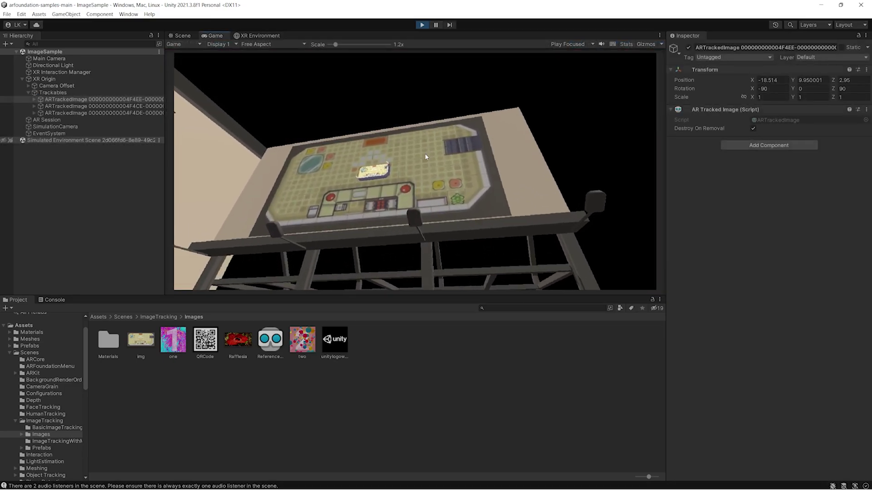
right_click_drag(426, 157, 429, 146)
key("s")
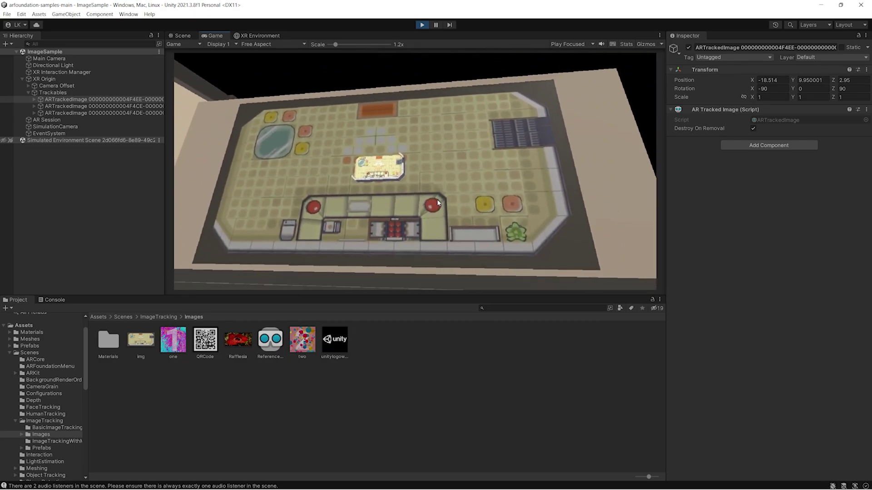
right_click_drag(438, 203, 351, 177)
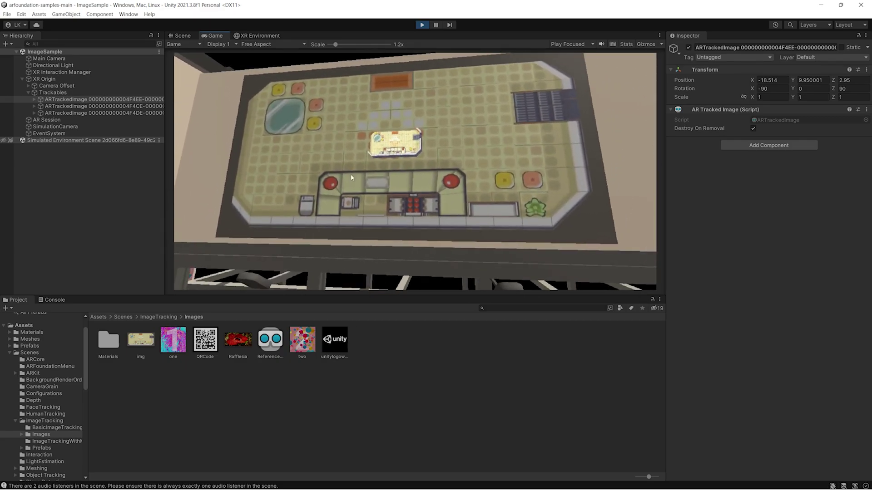
Inspect the RSE_Pokecenter object and its children under the third ARTrackedImage in Trackables.
left_click(31, 112)
left_click(34, 113)
left_click(58, 120)
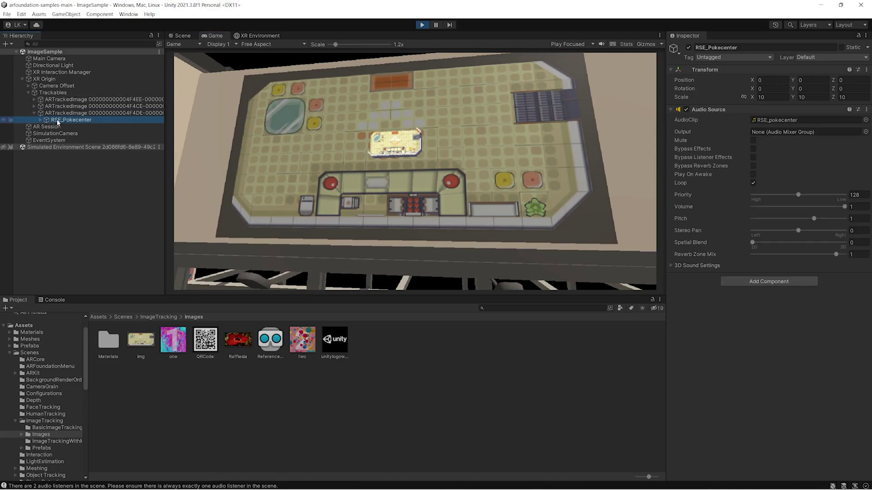
left_click(41, 119)
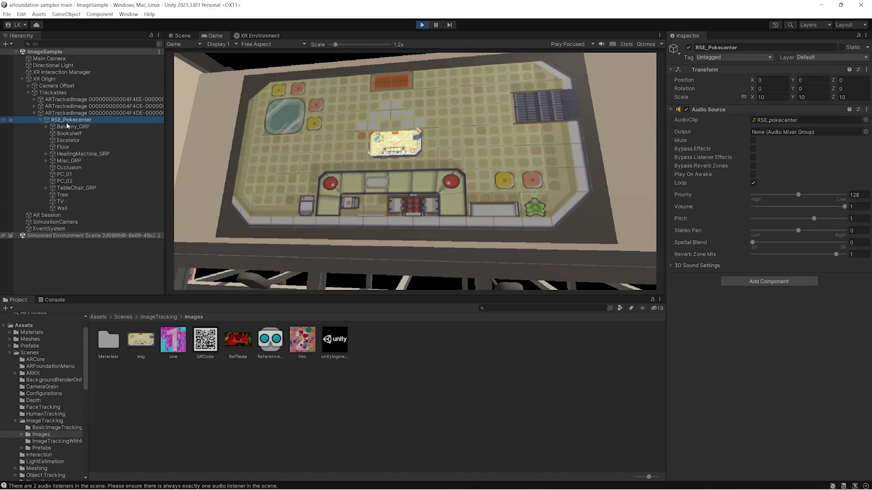
left_click(41, 120)
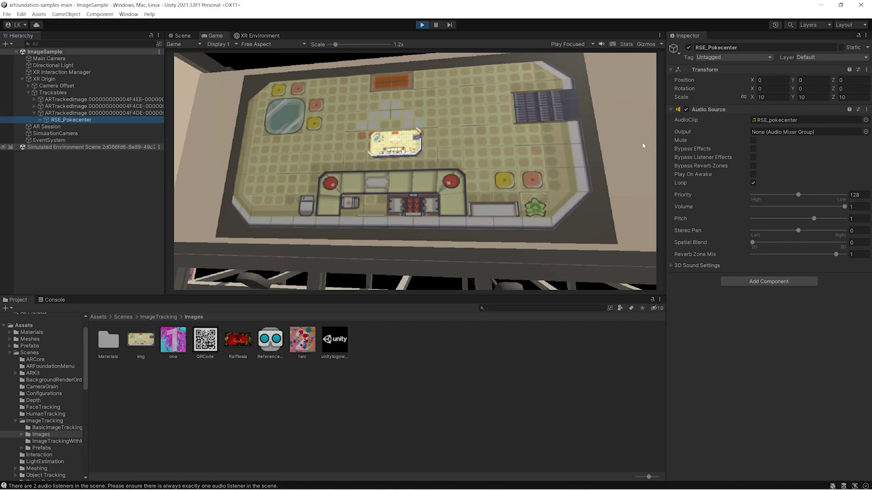
Toggle the spawned RSE_Pokecenter object inactive and active again to check which model it controls.
left_click(688, 47)
left_click(688, 48)
left_click(689, 48)
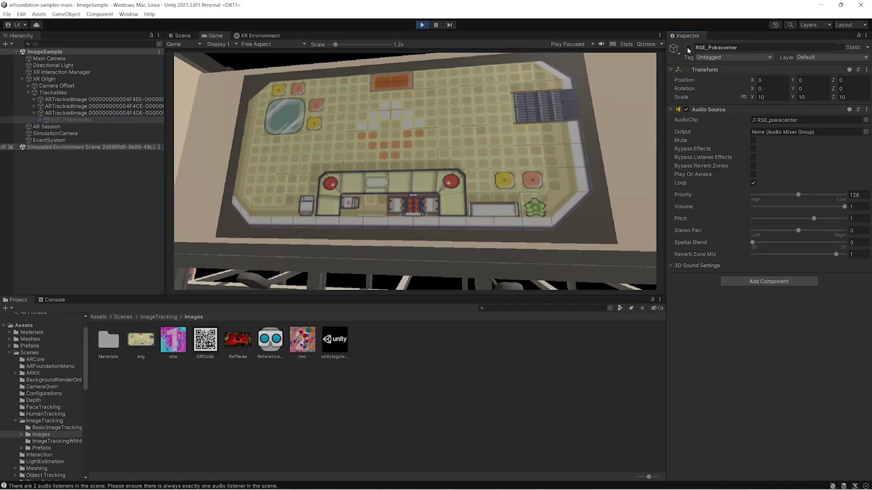
left_click(688, 47)
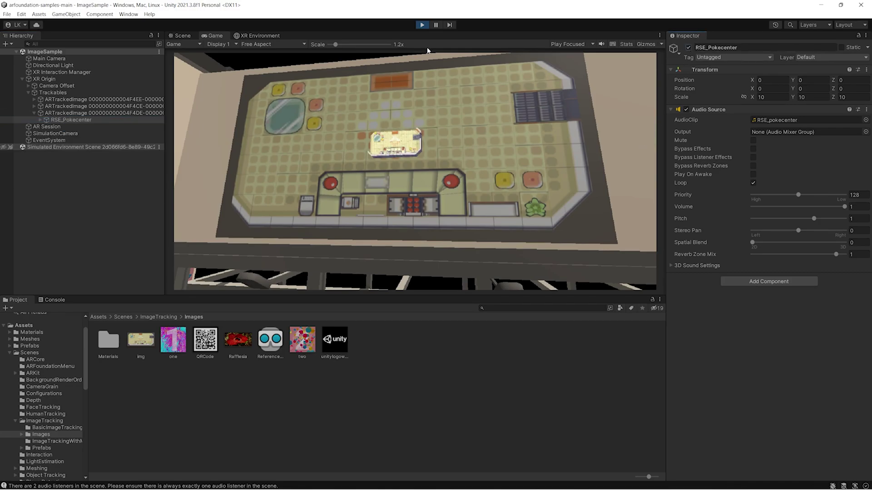
Compare the transforms of the third ARTrackedImage and its RSE_Pokecenter child in the running scene.
left_click(99, 113)
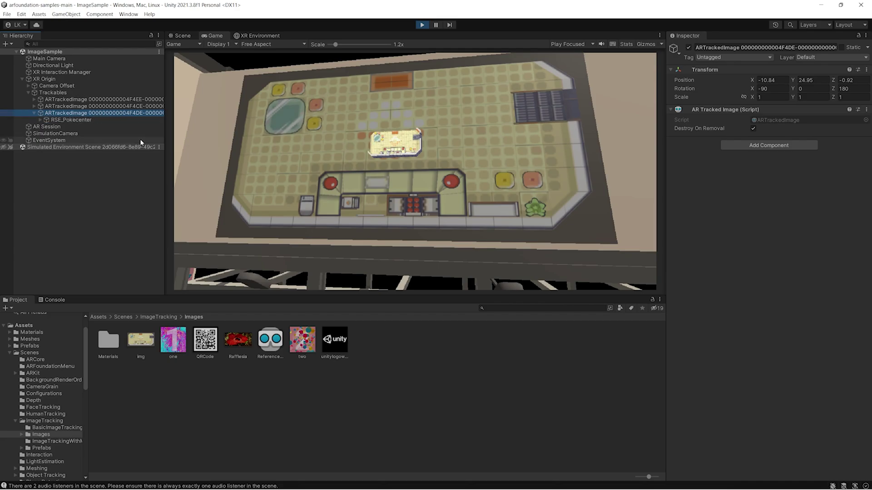
left_click(347, 140)
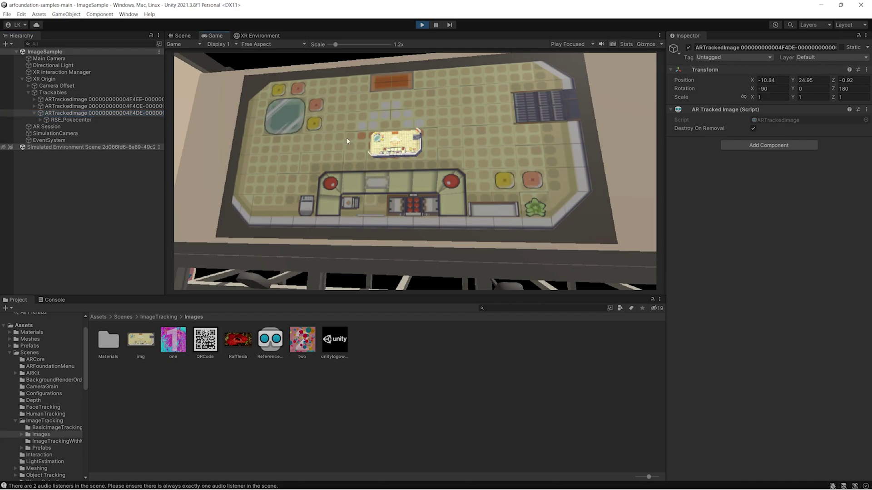
left_click(125, 119)
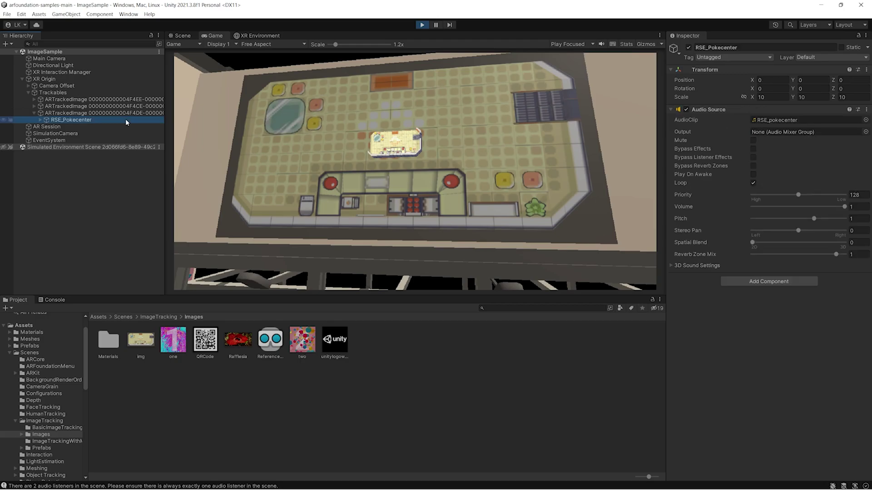
left_click(129, 113)
left_click(126, 120)
Try an X scale of 2 on the spawned RSE_Pokecenter and set it back to 10.
left_click_drag(752, 97, 88, 184)
key("ctrl+z")
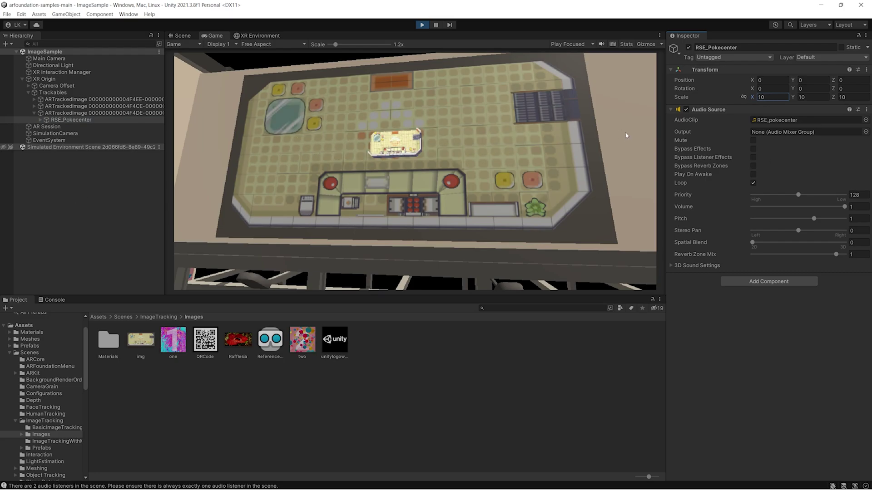
type("2")
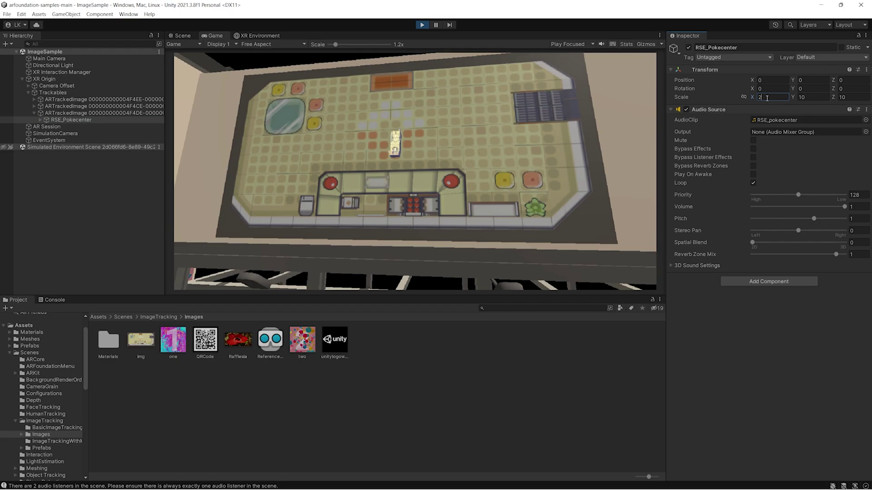
type("10")
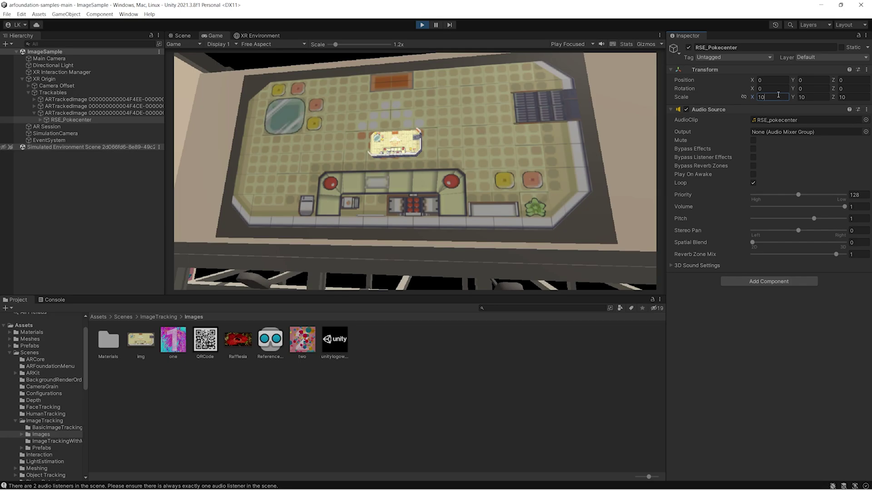
type("*6.7")
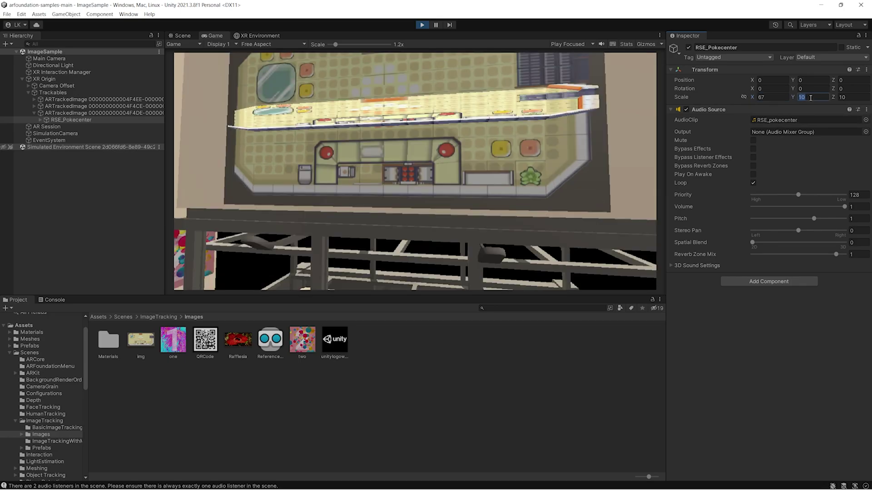
type("*6.7")
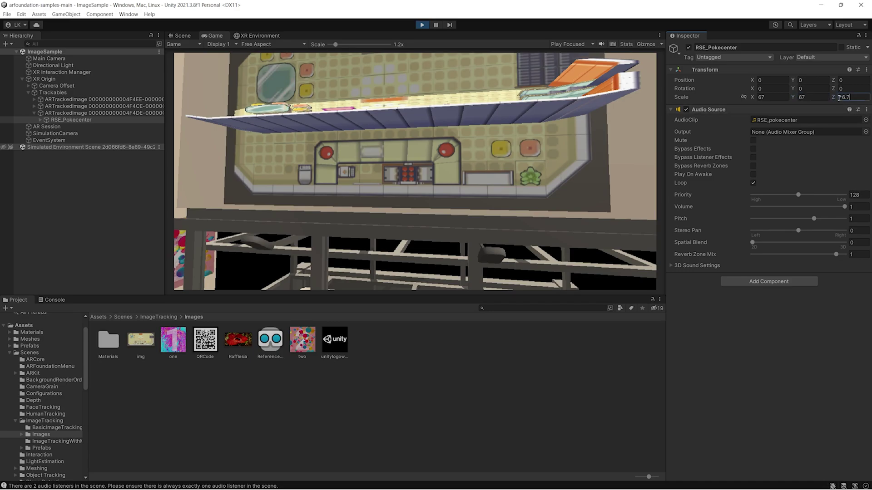
type("10")
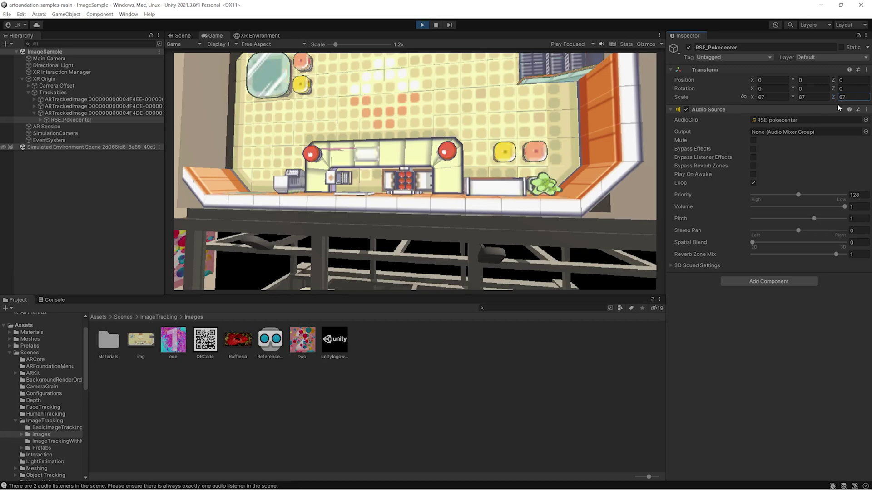
Multiply the spawned RSE_Pokecenter's X, Y and Z scale by 6.7 to reach 67 on each axis.
left_click(519, 138)
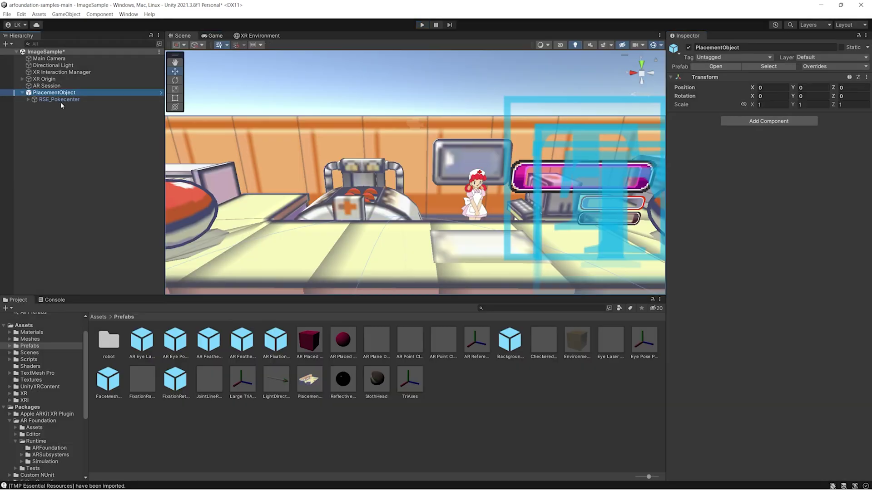
Outside Play mode, set the scale of the RSE_Pokecenter child of PlacementObject to 67 on X, Y and Z.
left_click(61, 99)
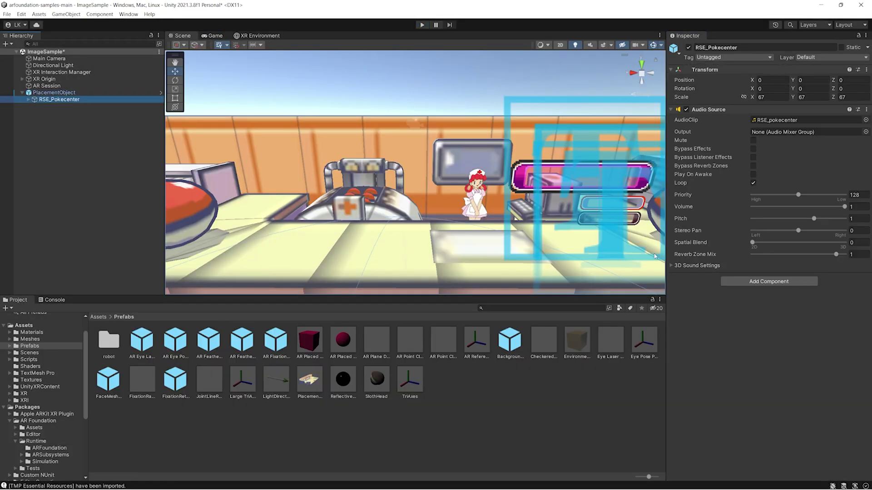
right_click_drag(613, 195, 631, 192)
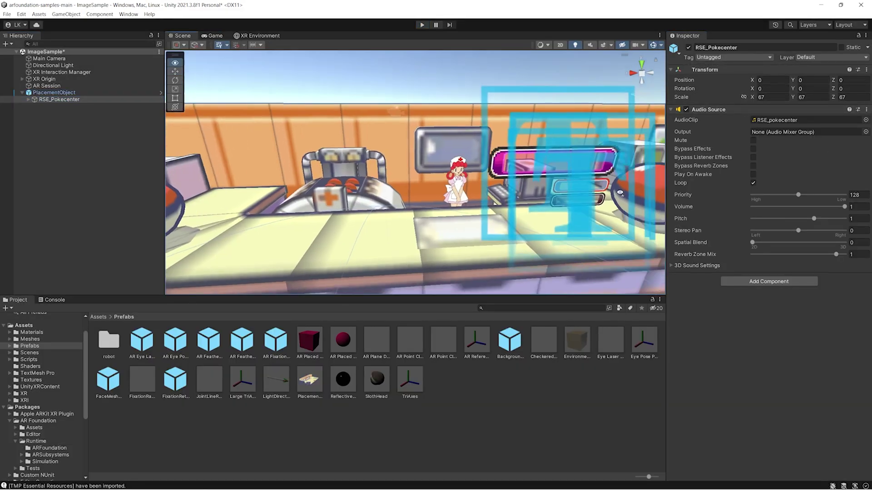
scroll(631, 192, "down", 5)
scroll(630, 192, "up", 3)
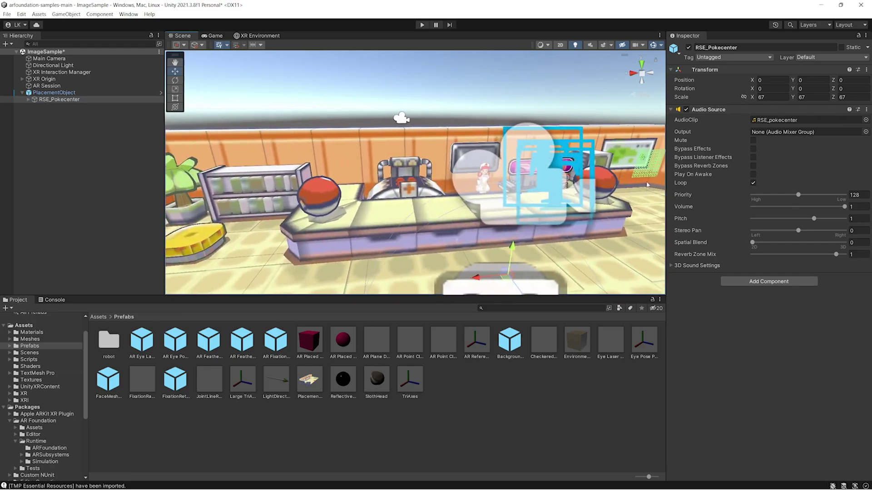
Apply all overrides of the PlacementObject instance to its prefab and check its remaining overrides.
left_click(128, 93)
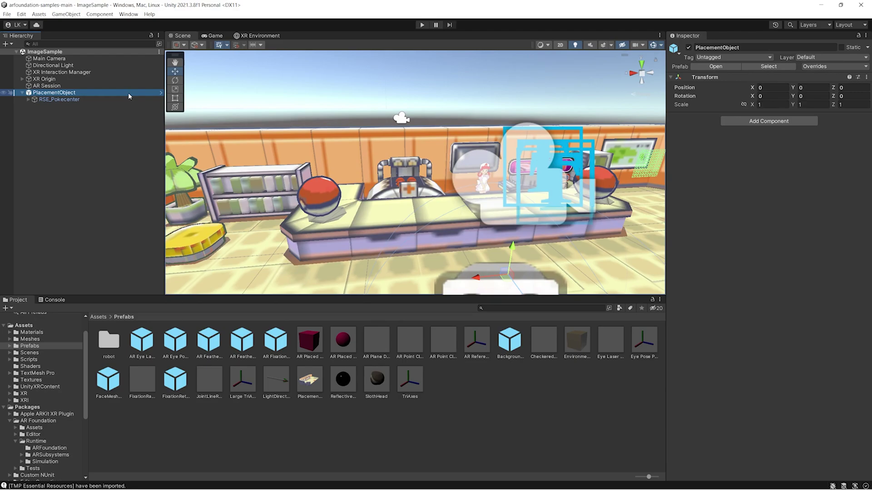
left_click(828, 66)
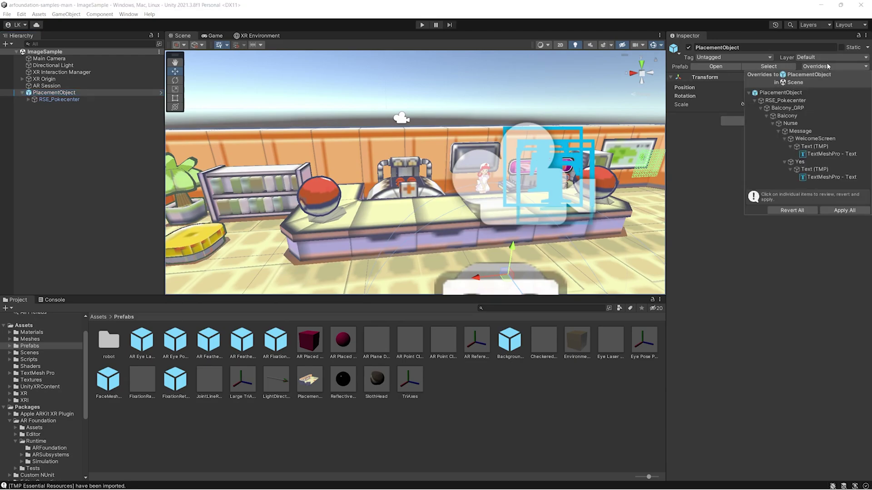
left_click(846, 211)
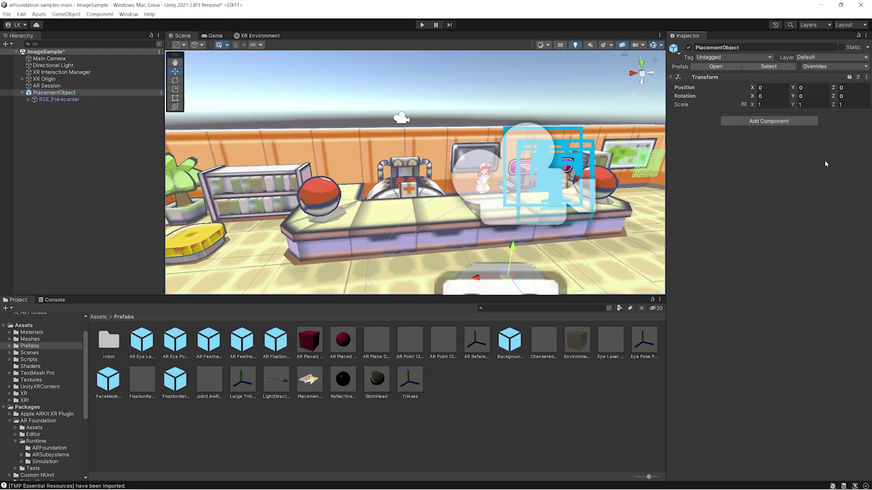
left_click(842, 66)
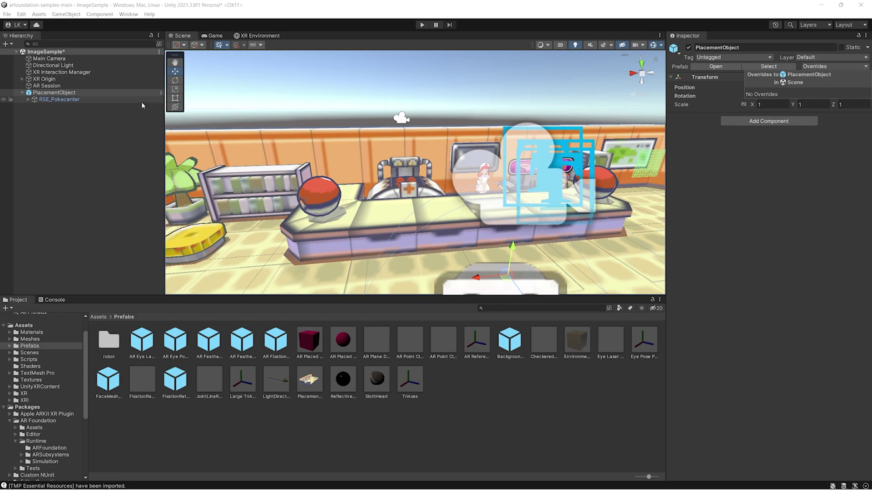
Delete the PlacementObject instance from the ImageSample scene.
right_click(151, 88)
right_click(132, 93)
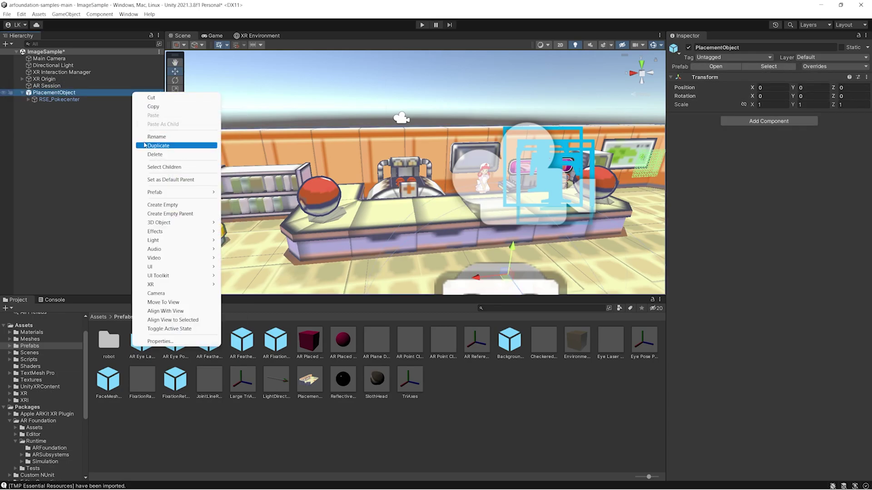
left_click(154, 154)
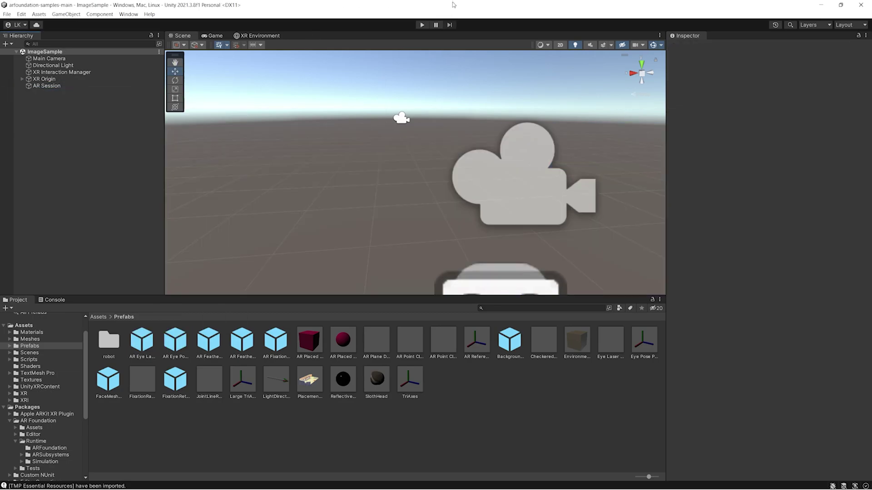
Run the scene in Play mode and raise the simulated camera past the building until it faces the billboard.
left_click(423, 25)
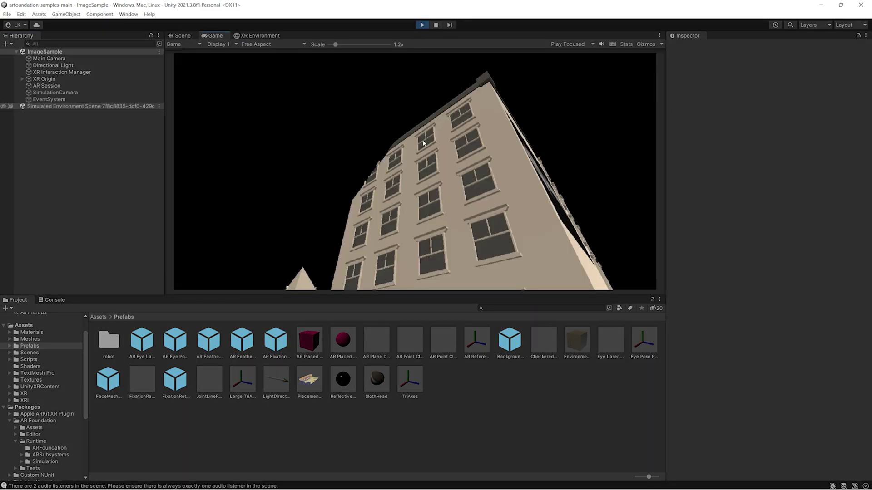
right_click_drag(424, 140, 438, 156)
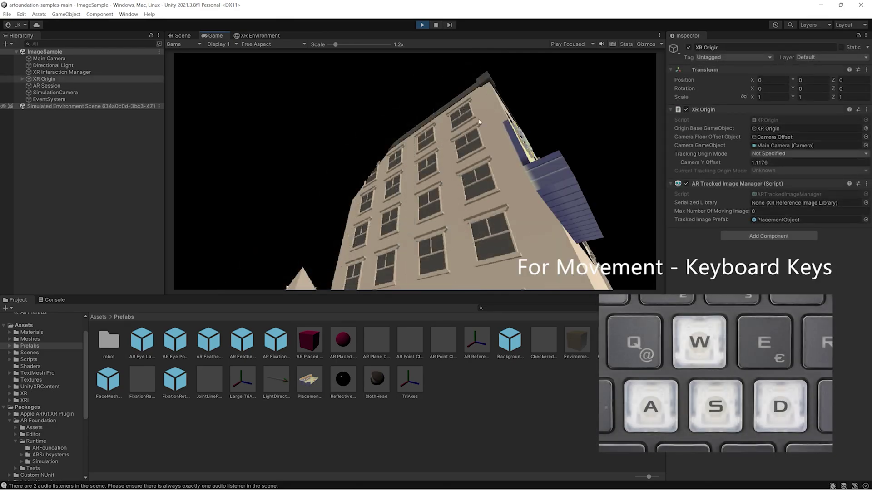
key("a")
mouse_move(478, 121)
right_mouse_down()
mouse_move(477, 136)
mouse_move(478, 121)
right_mouse_up()
key("d")
key("w")
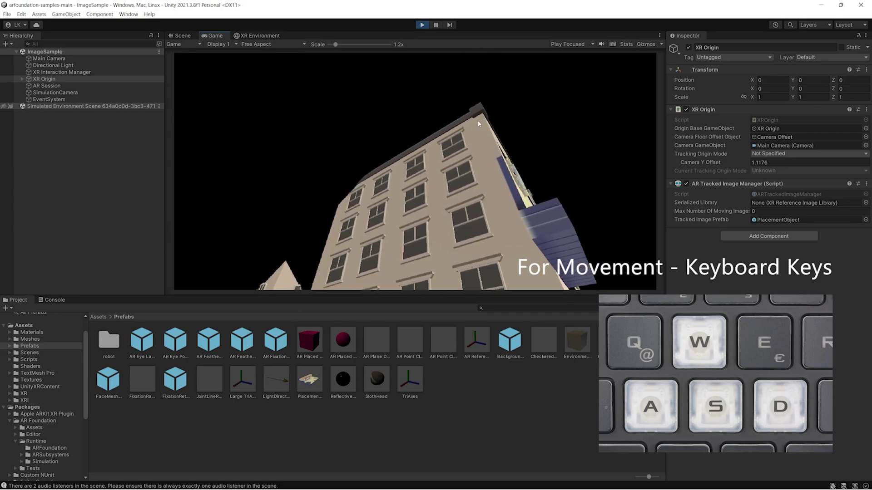
key("e")
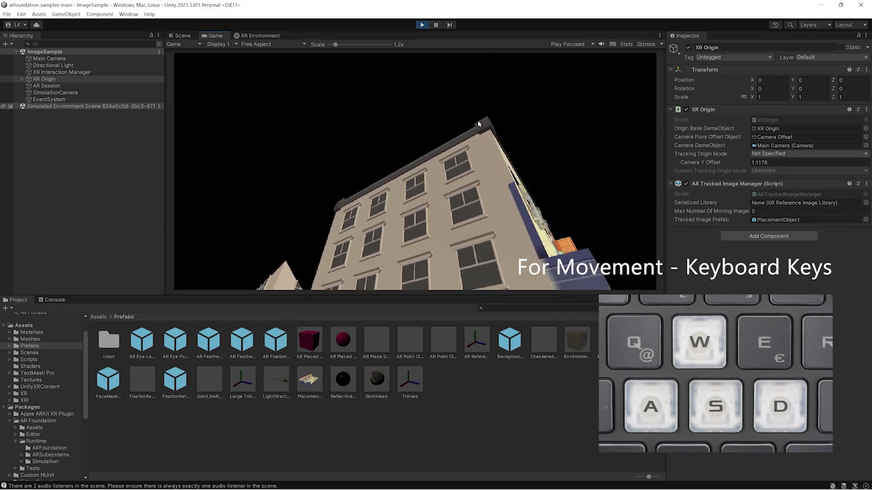
key("e")
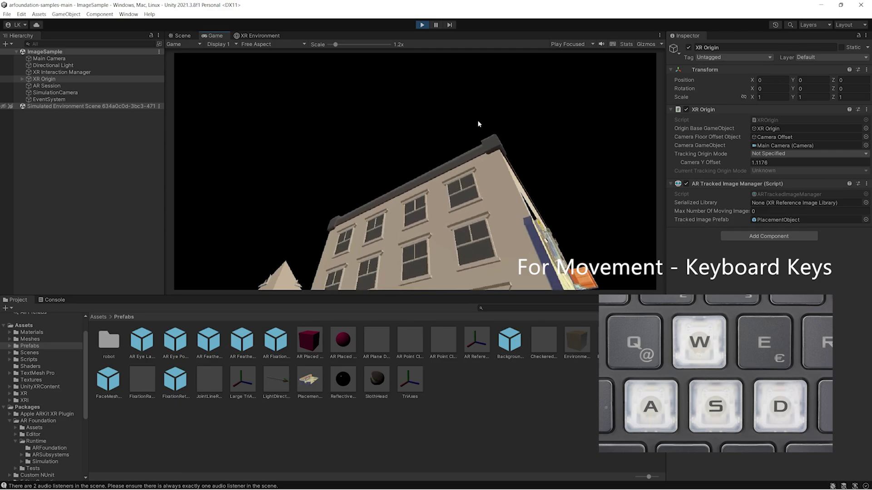
key("e")
right_click_drag(478, 121, 535, 134)
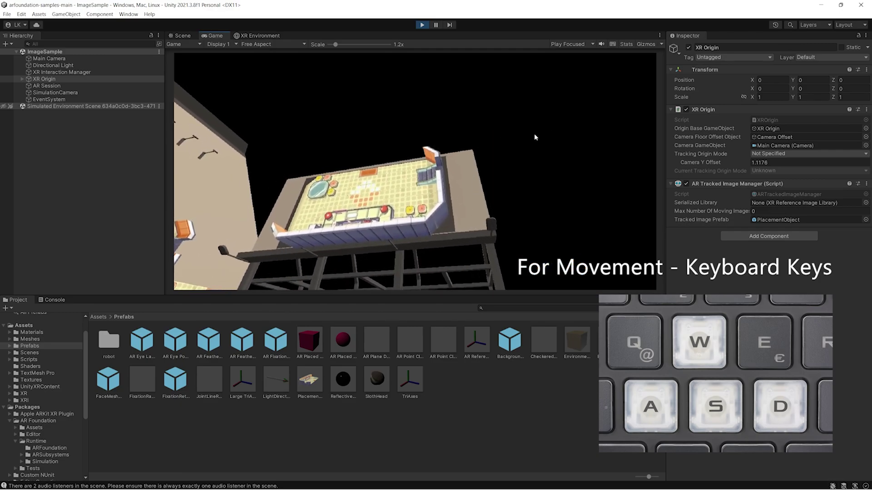
Fly the simulated camera forward to the billboard to view the enlarged Pokecenter model at close range.
key("w")
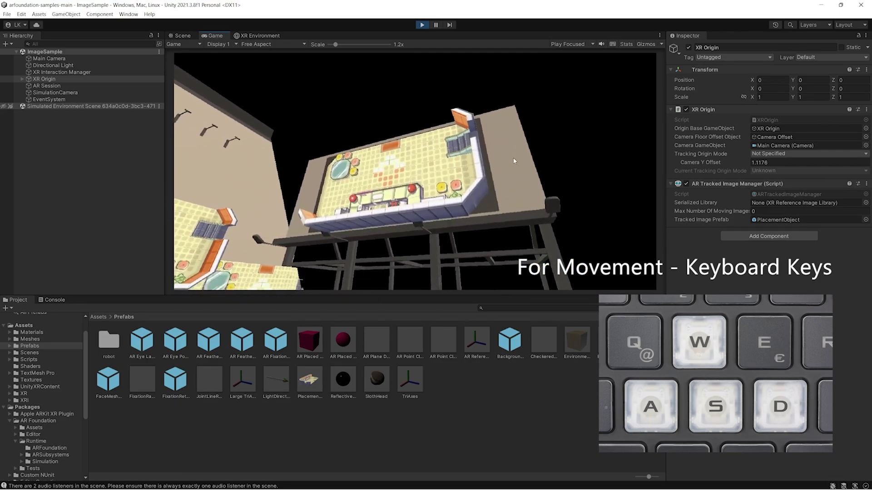
key("w")
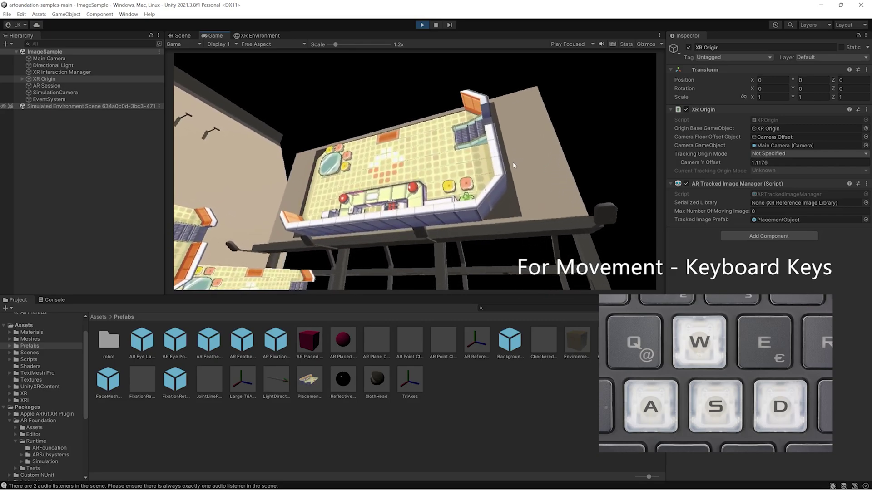
key("w")
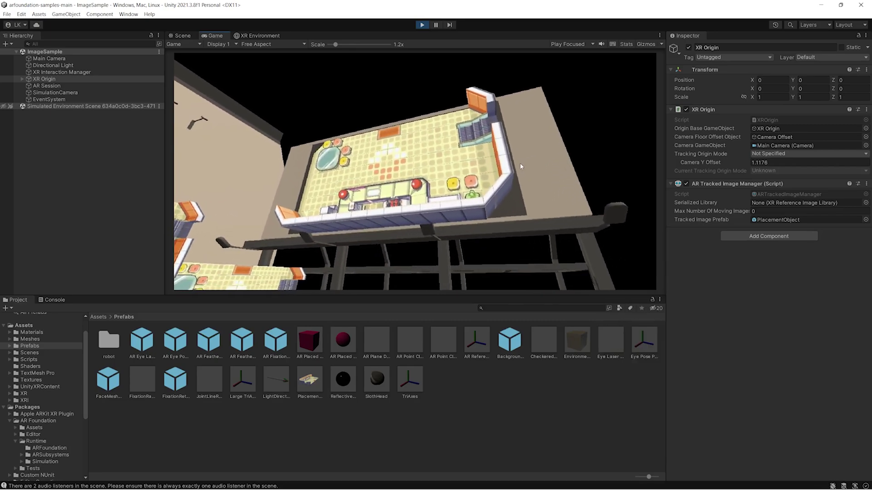
key("w")
right_click_drag(521, 166, 519, 128)
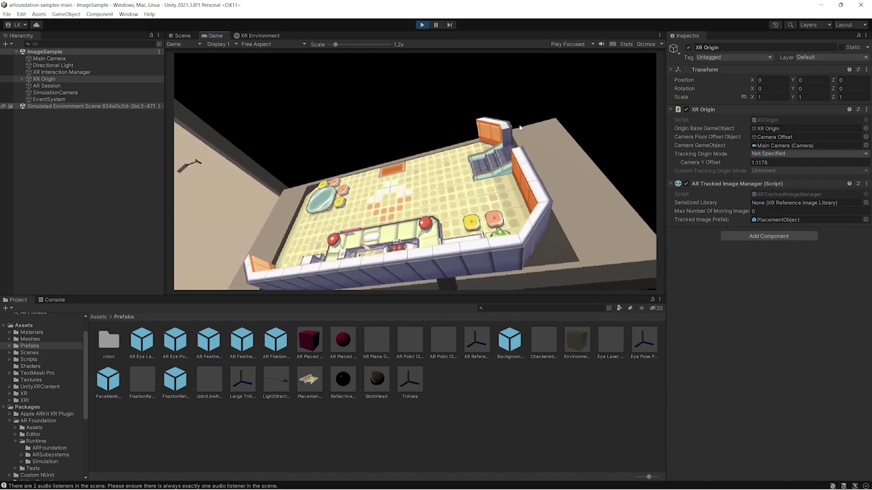
key("w")
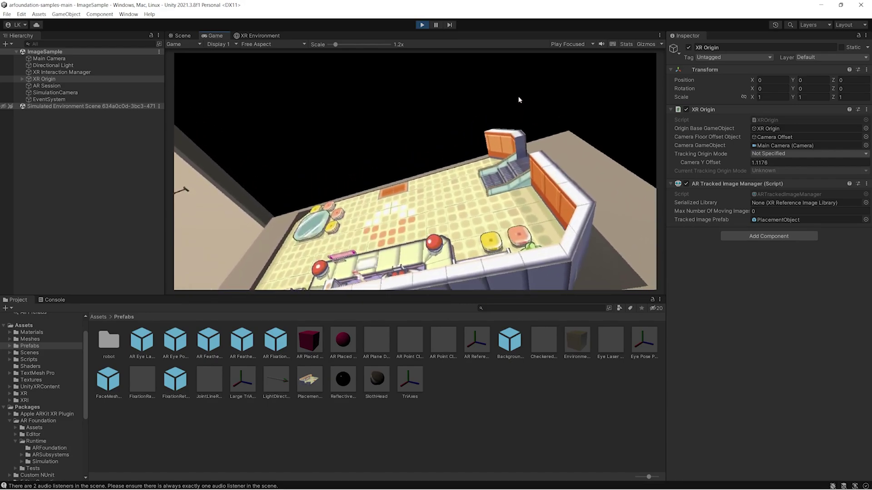
key("w")
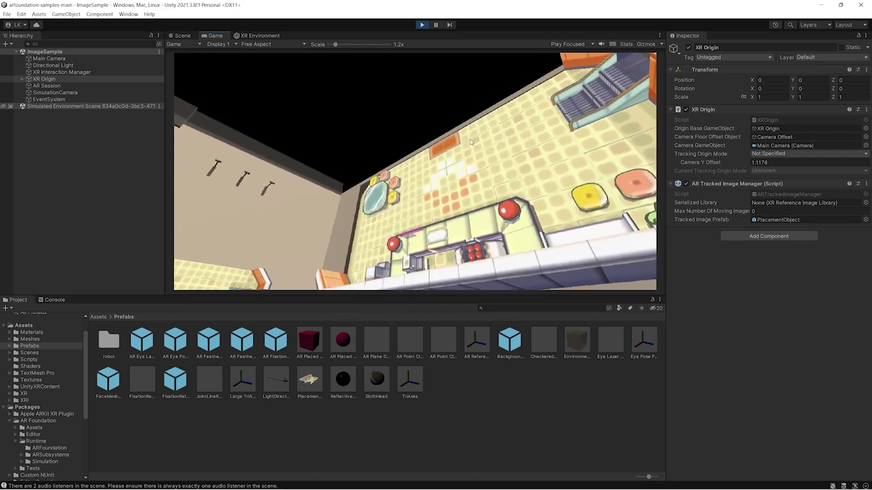
key("w")
Move and turn the simulated camera around the Pokecenter's counter and floor to examine the spawned model's interior.
right_click_drag(470, 140, 580, 276)
key("w")
key("w")
key("a")
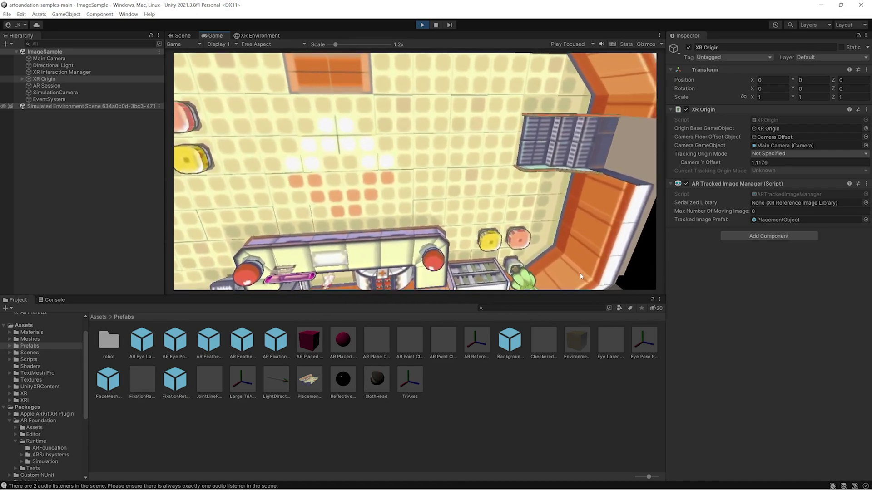
right_click_drag(580, 274, 549, 289)
key("q")
key("e")
key("d")
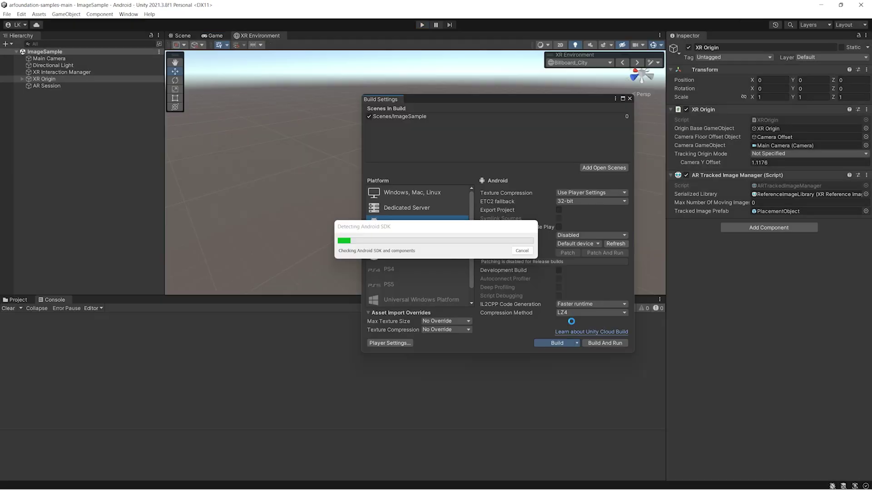